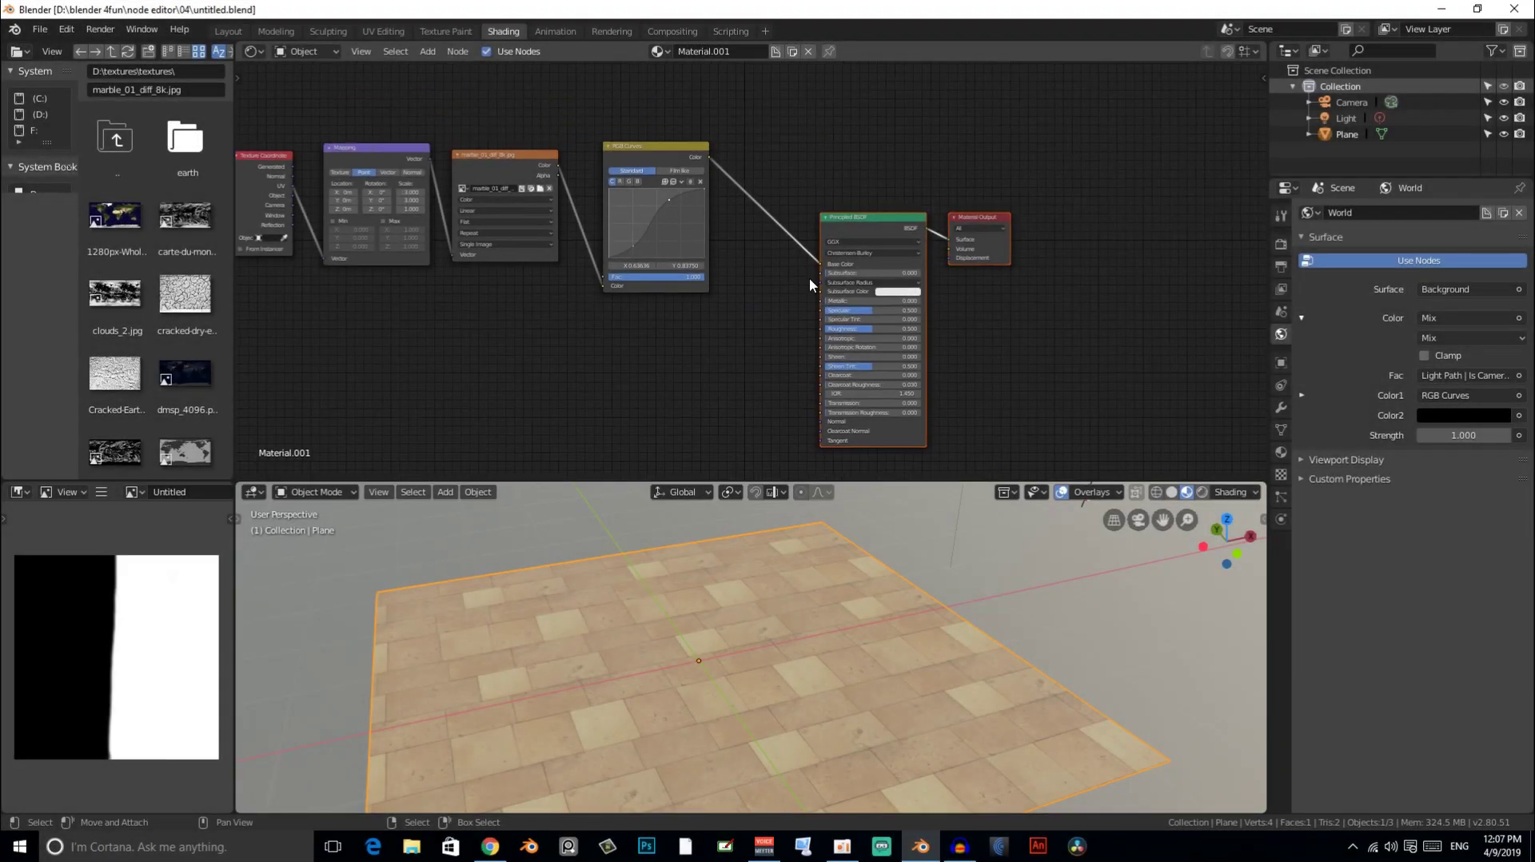
# - Detach the texture from Base Color, try cyan, then plug the RGB Curves output into Base Color
pyautogui.scroll(2, 809, 276)
pyautogui.moveTo(852, 261); pyautogui.dragTo(822, 174)
pyautogui.click(967, 261)
pyautogui.moveTo(970, 158); pyautogui.dragTo(983, 104)
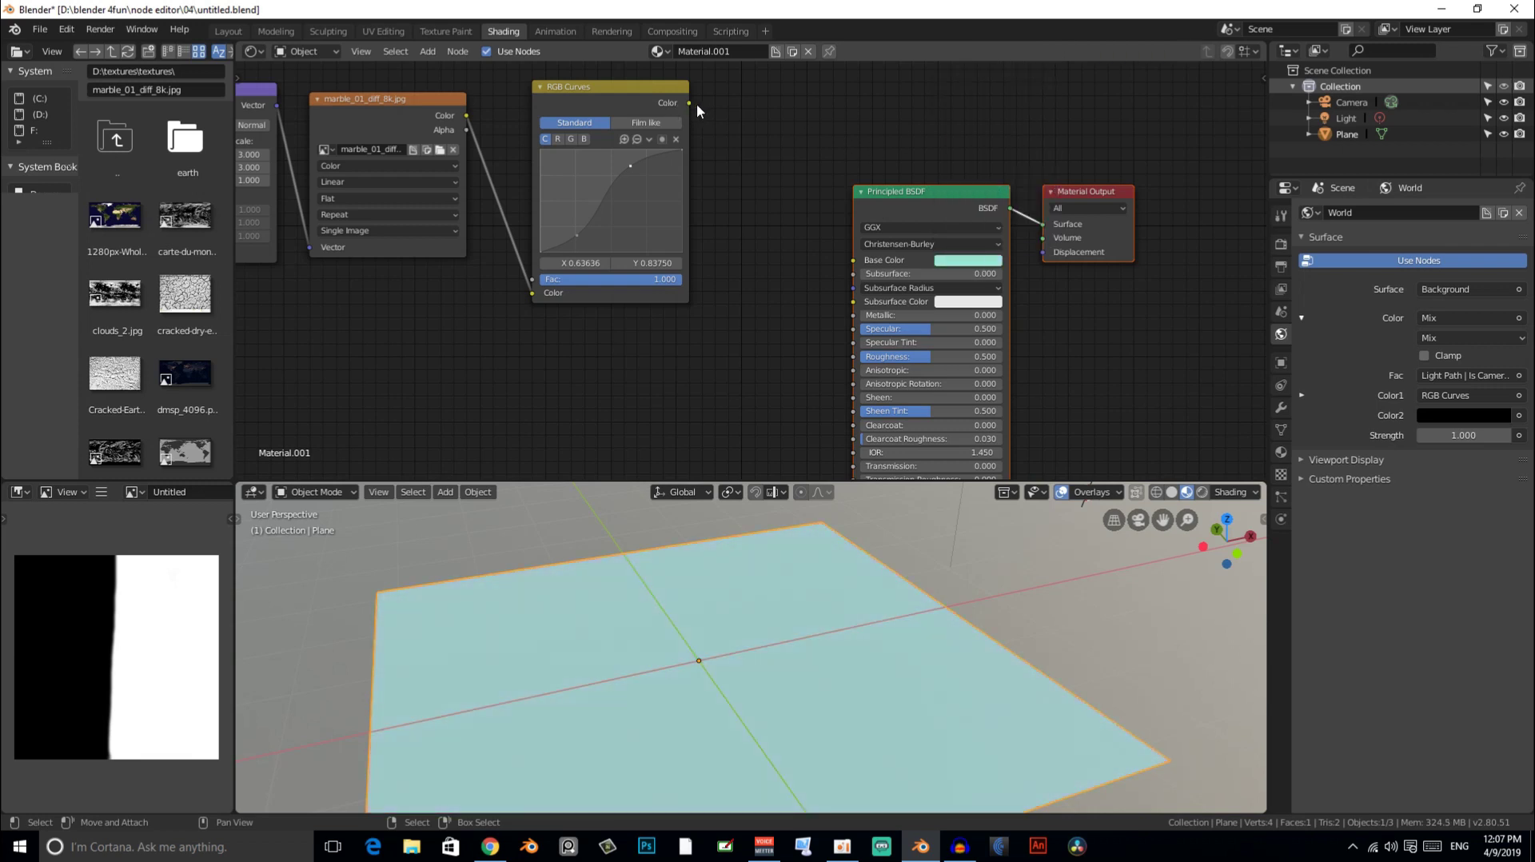
pyautogui.moveTo(689, 103); pyautogui.dragTo(853, 260)
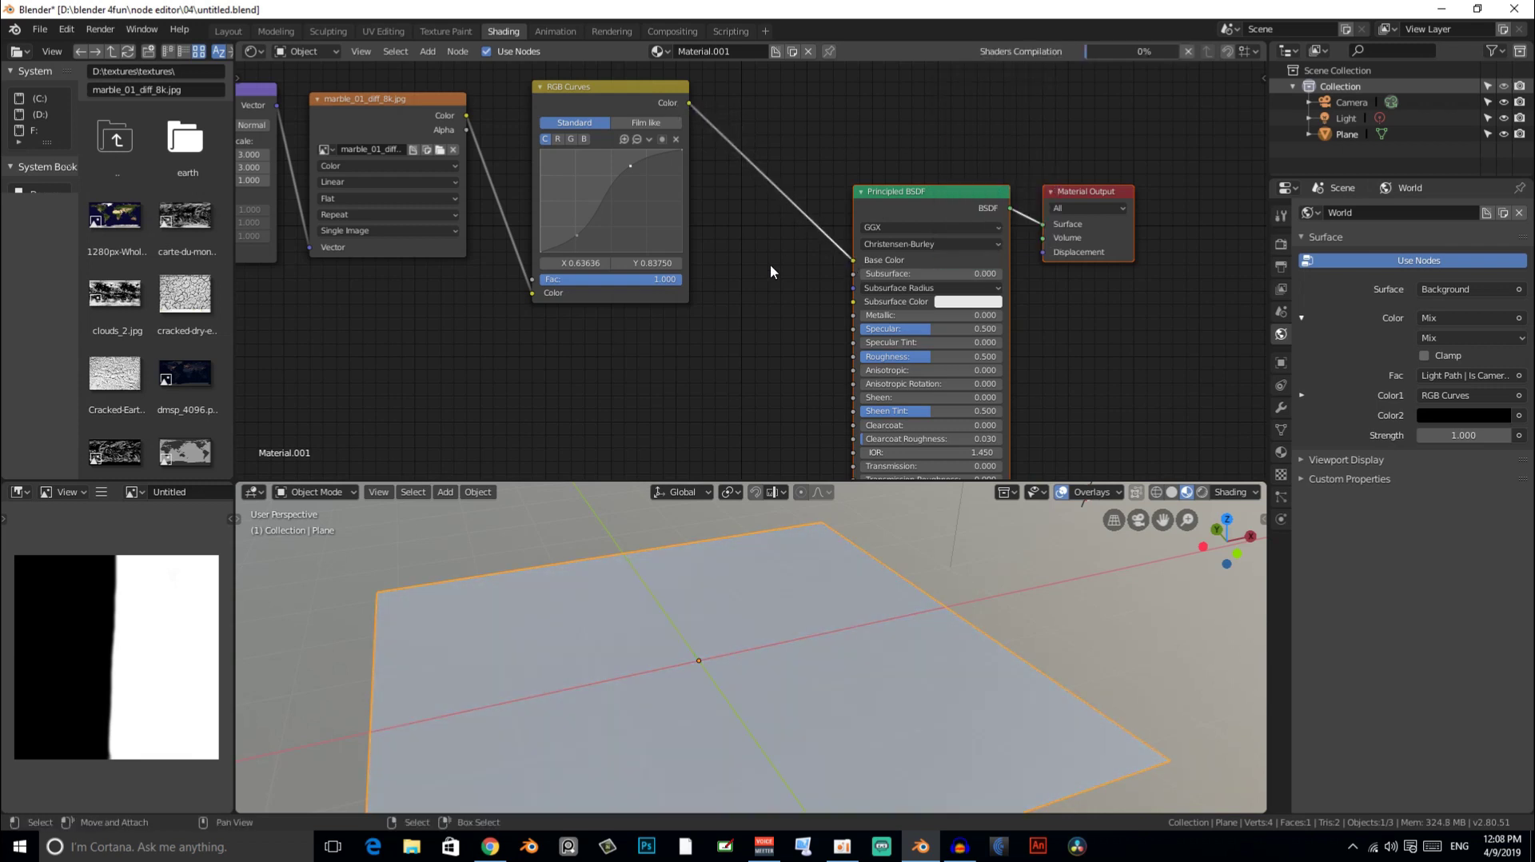
pyautogui.scroll(2, 796, 299)
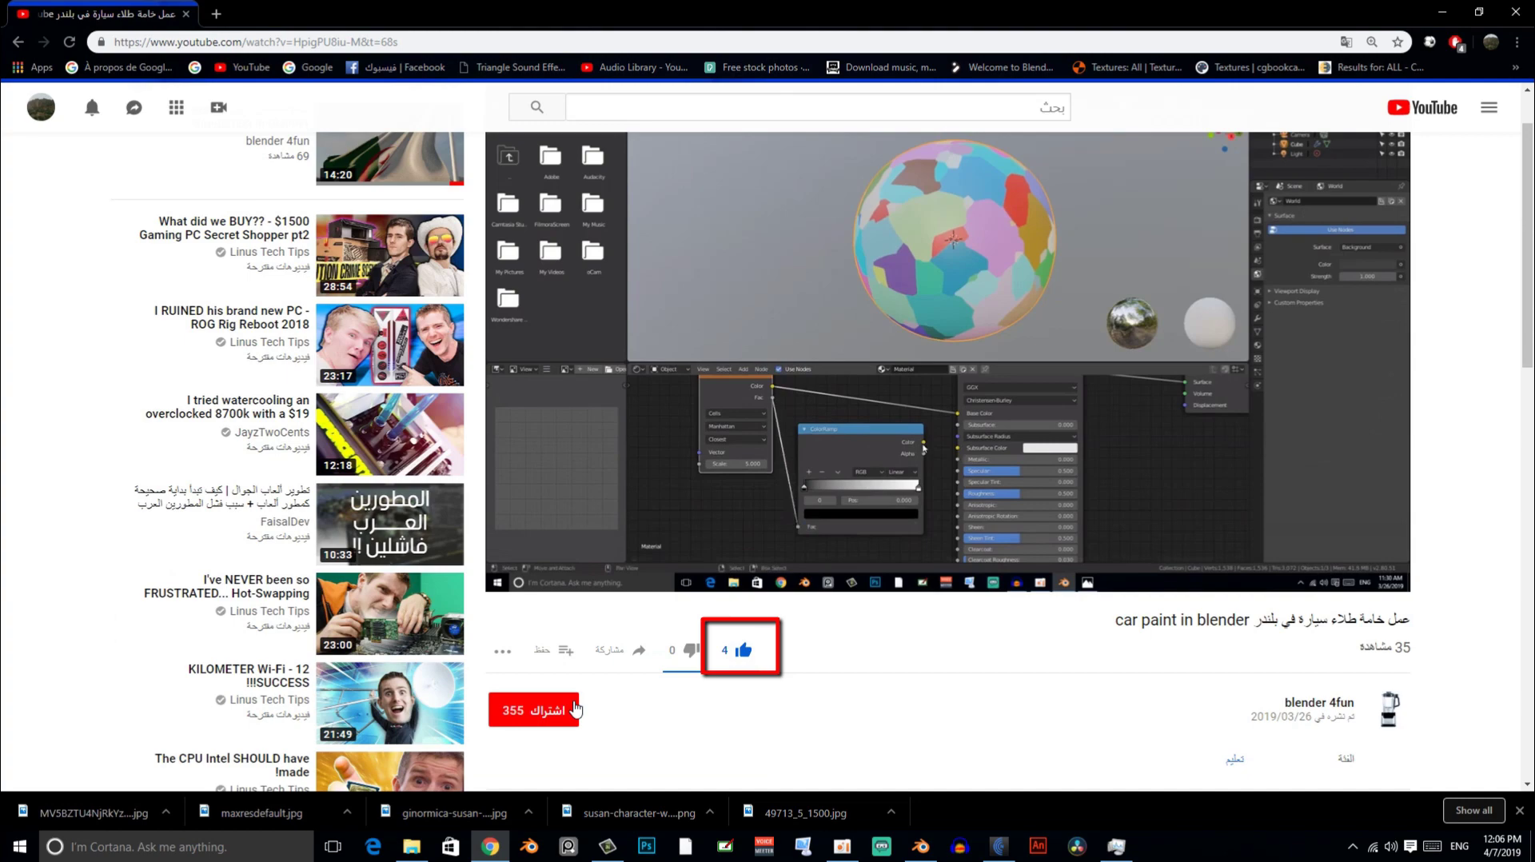
# - Test Principled BSDF roughness between 1.000 and 0.000 while orbiting to inspect floor reflections
pyautogui.click(575, 708)
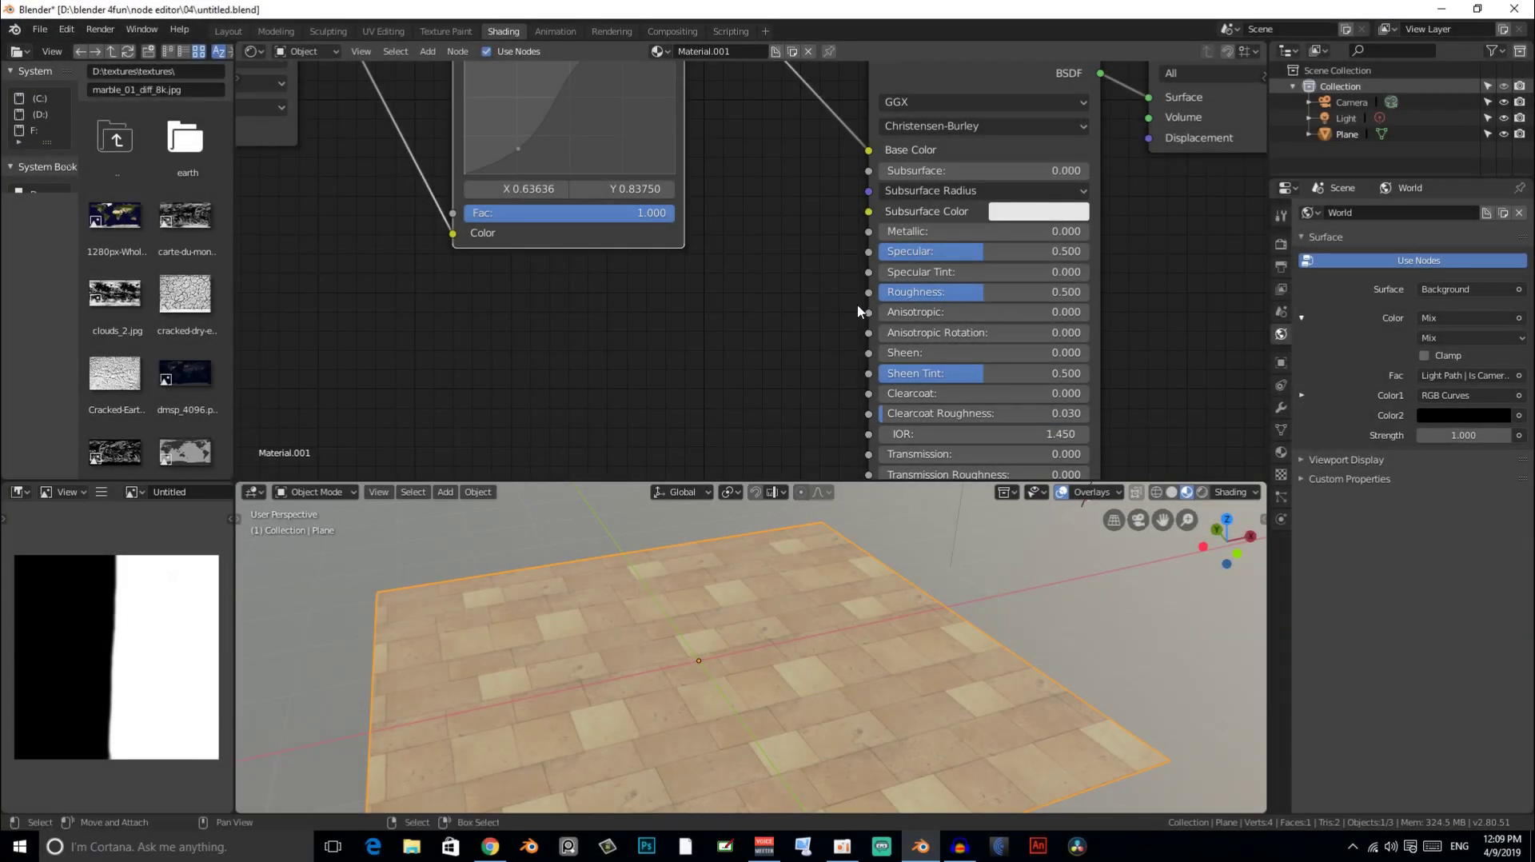
pyautogui.moveTo(931, 296); pyautogui.dragTo(1091, 294)
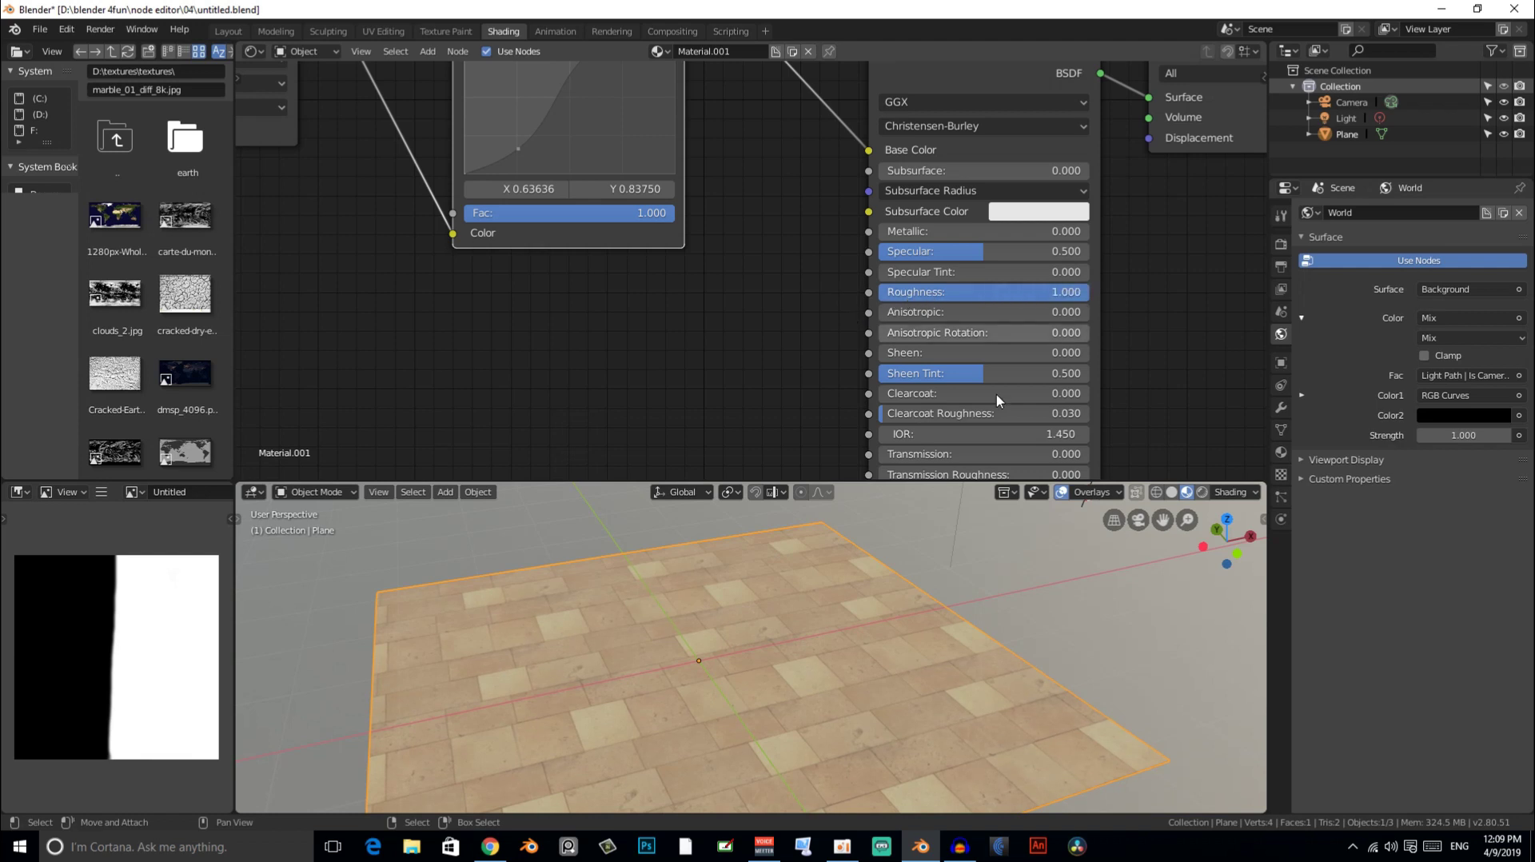
pyautogui.moveTo(768, 632)
pyautogui.mouseDown(button='middle')
pyautogui.moveTo(839, 588)
pyautogui.moveTo(808, 609)
pyautogui.mouseUp(button='middle')
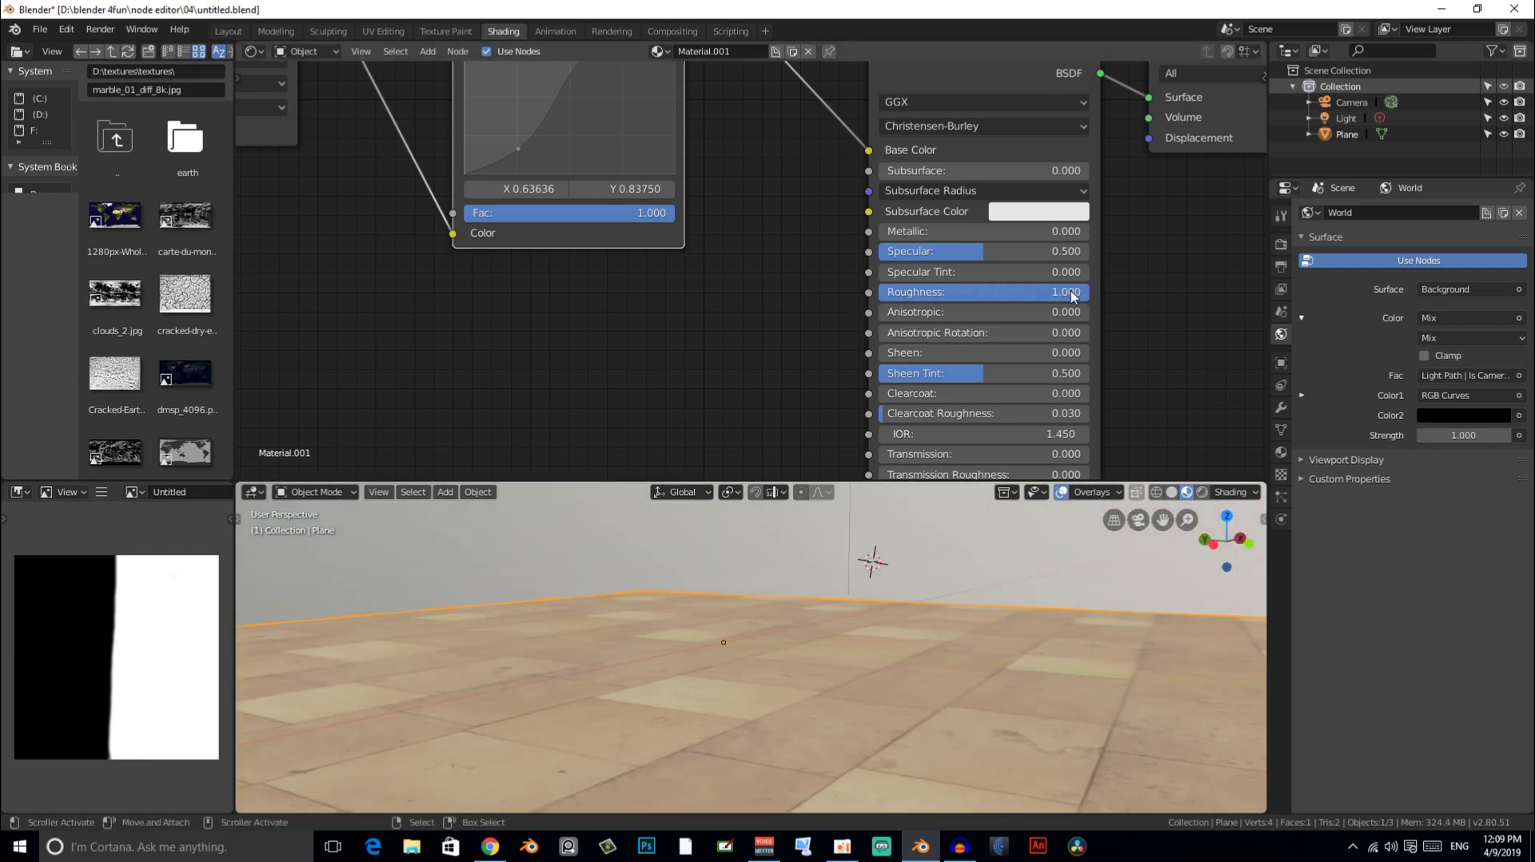
pyautogui.moveTo(1069, 292); pyautogui.dragTo(896, 292)
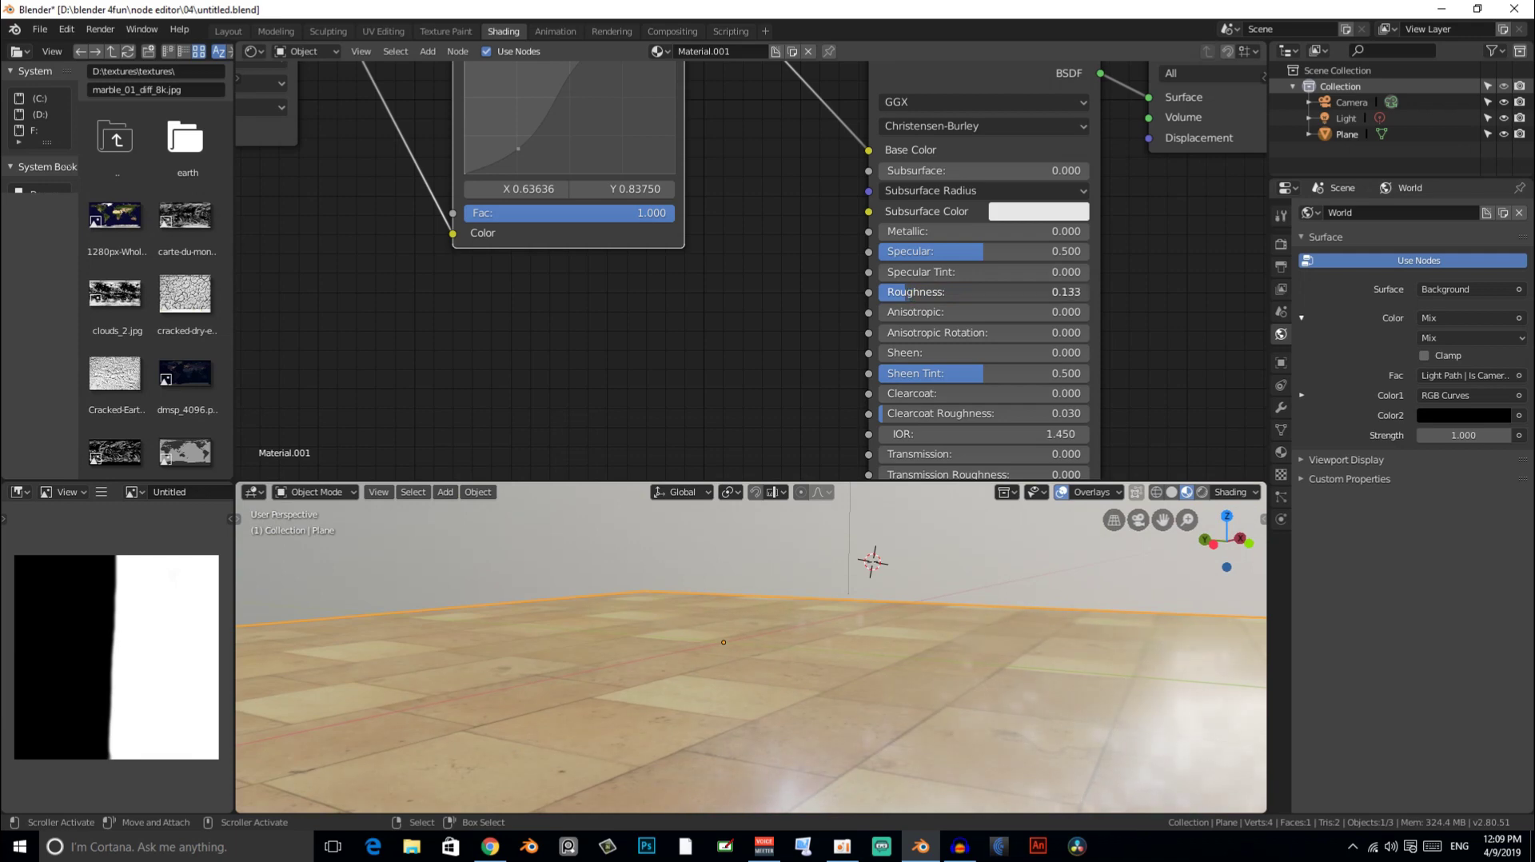
pyautogui.moveTo(814, 607)
pyautogui.mouseDown(button='middle')
pyautogui.moveTo(809, 633)
pyautogui.moveTo(834, 655)
pyautogui.mouseUp(button='middle')
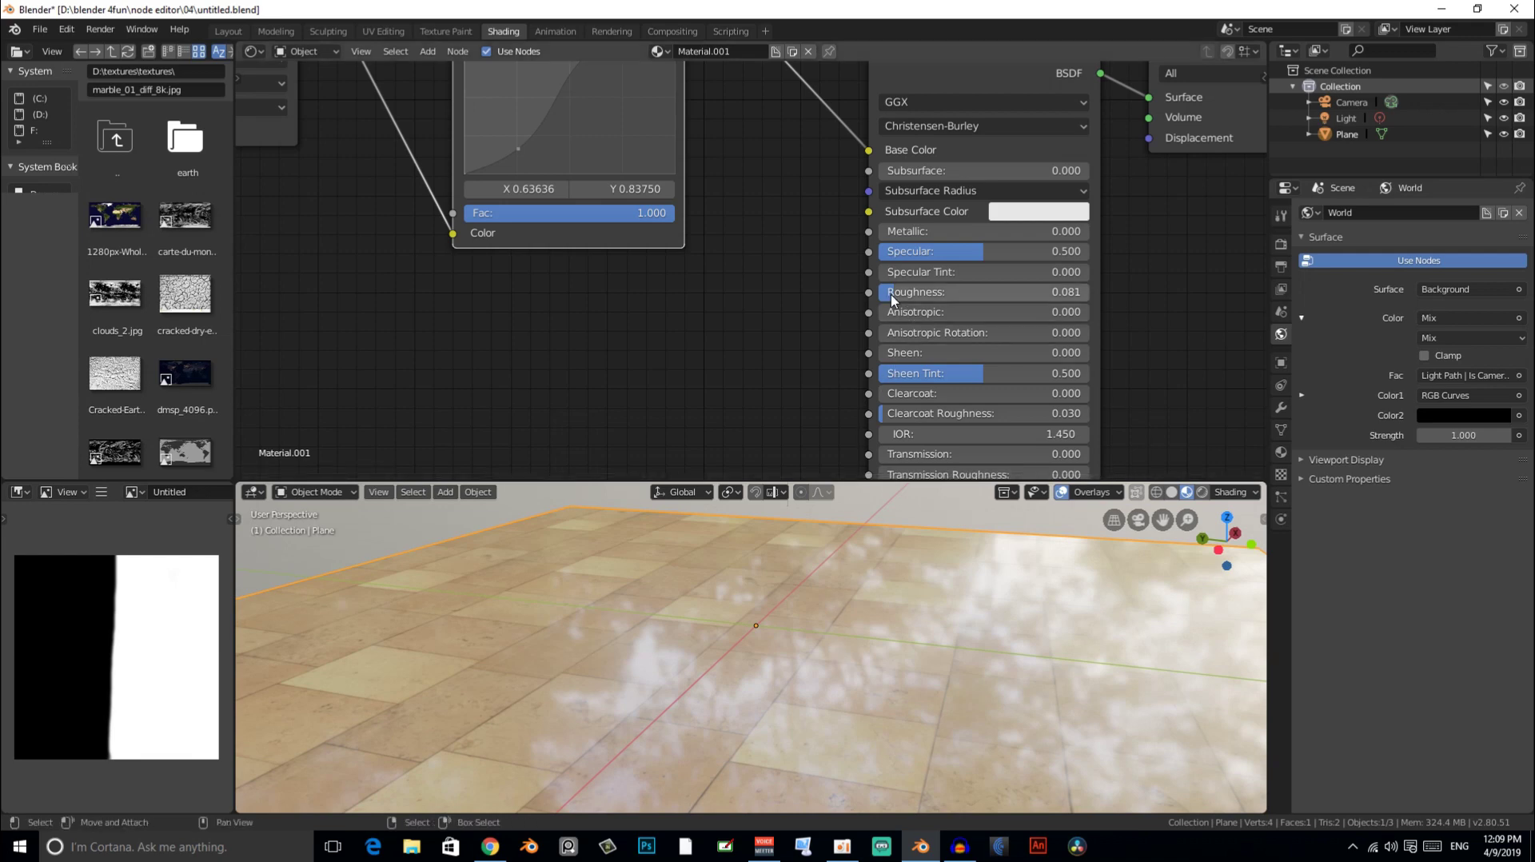
pyautogui.moveTo(919, 292); pyautogui.dragTo(880, 291)
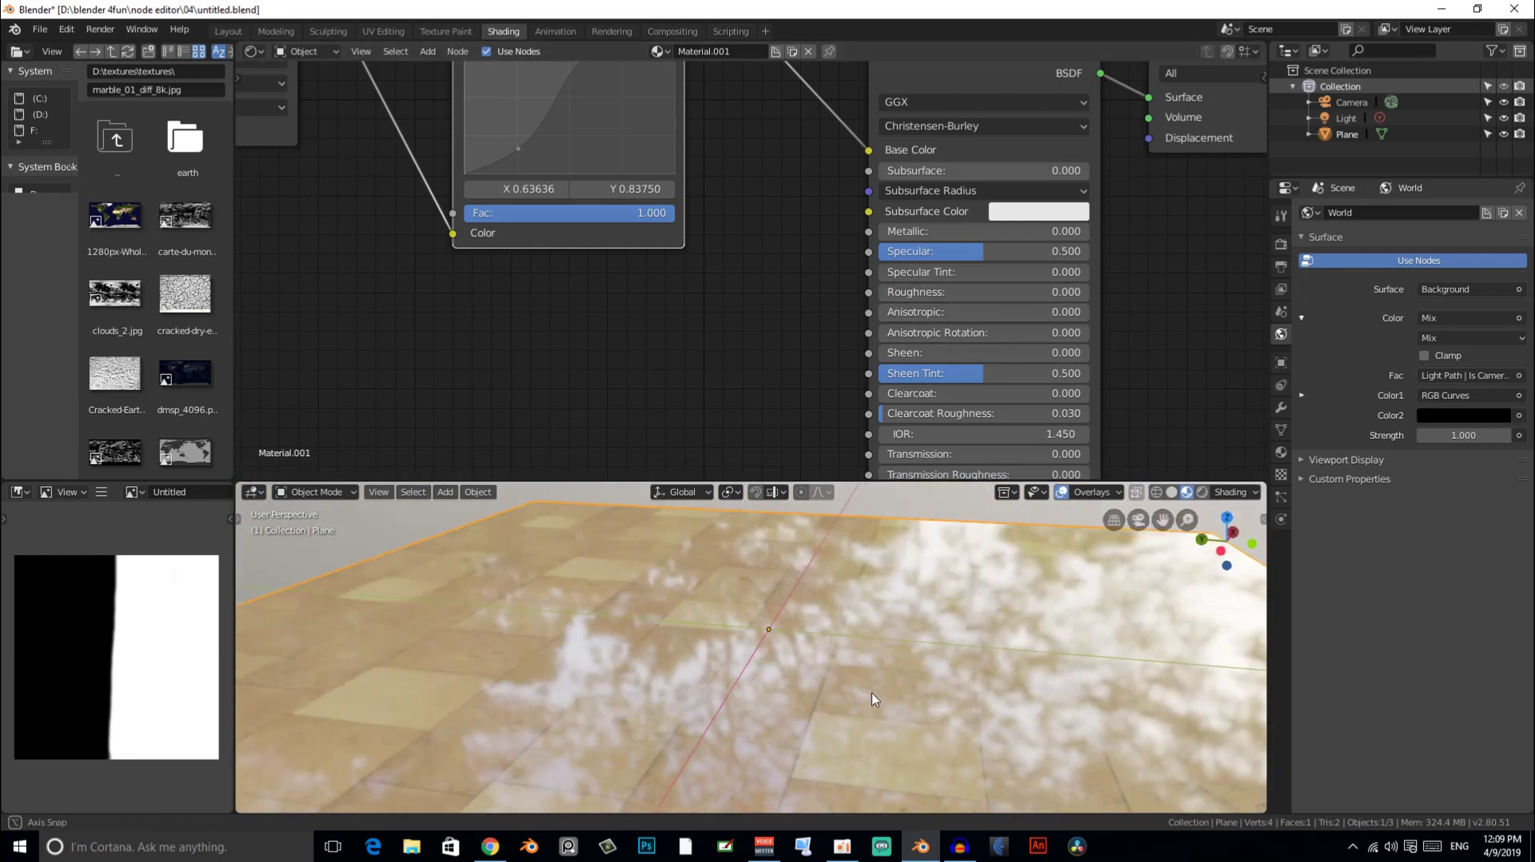
pyautogui.moveTo(863, 685); pyautogui.dragTo(868, 680, button='middle')
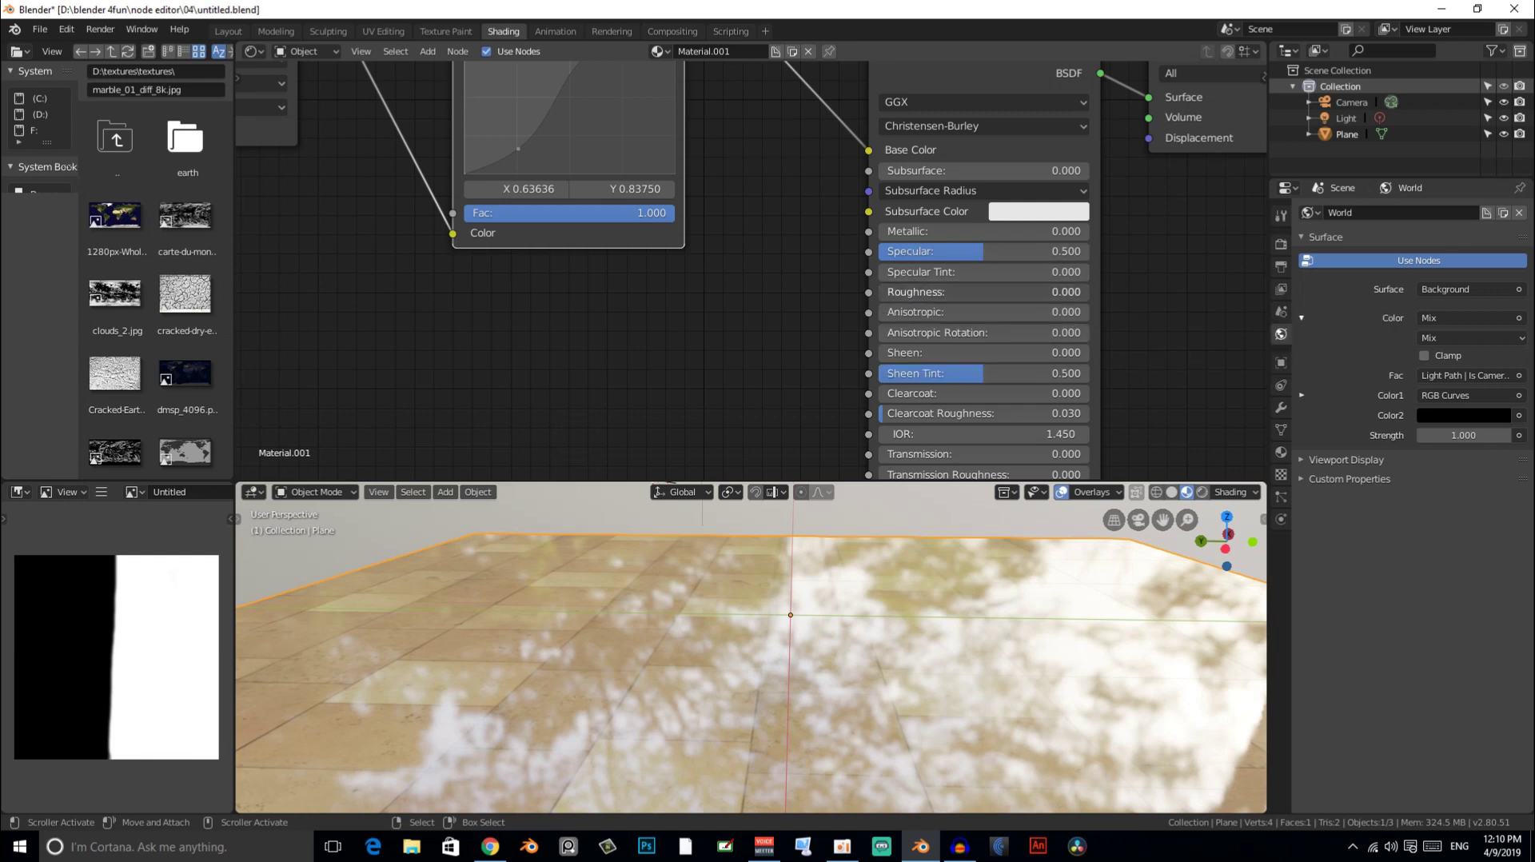
pyautogui.moveTo(984, 292)
pyautogui.mouseDown()
pyautogui.moveTo(943, 292)
pyautogui.moveTo(1039, 292)
pyautogui.moveTo(893, 292)
pyautogui.mouseUp()
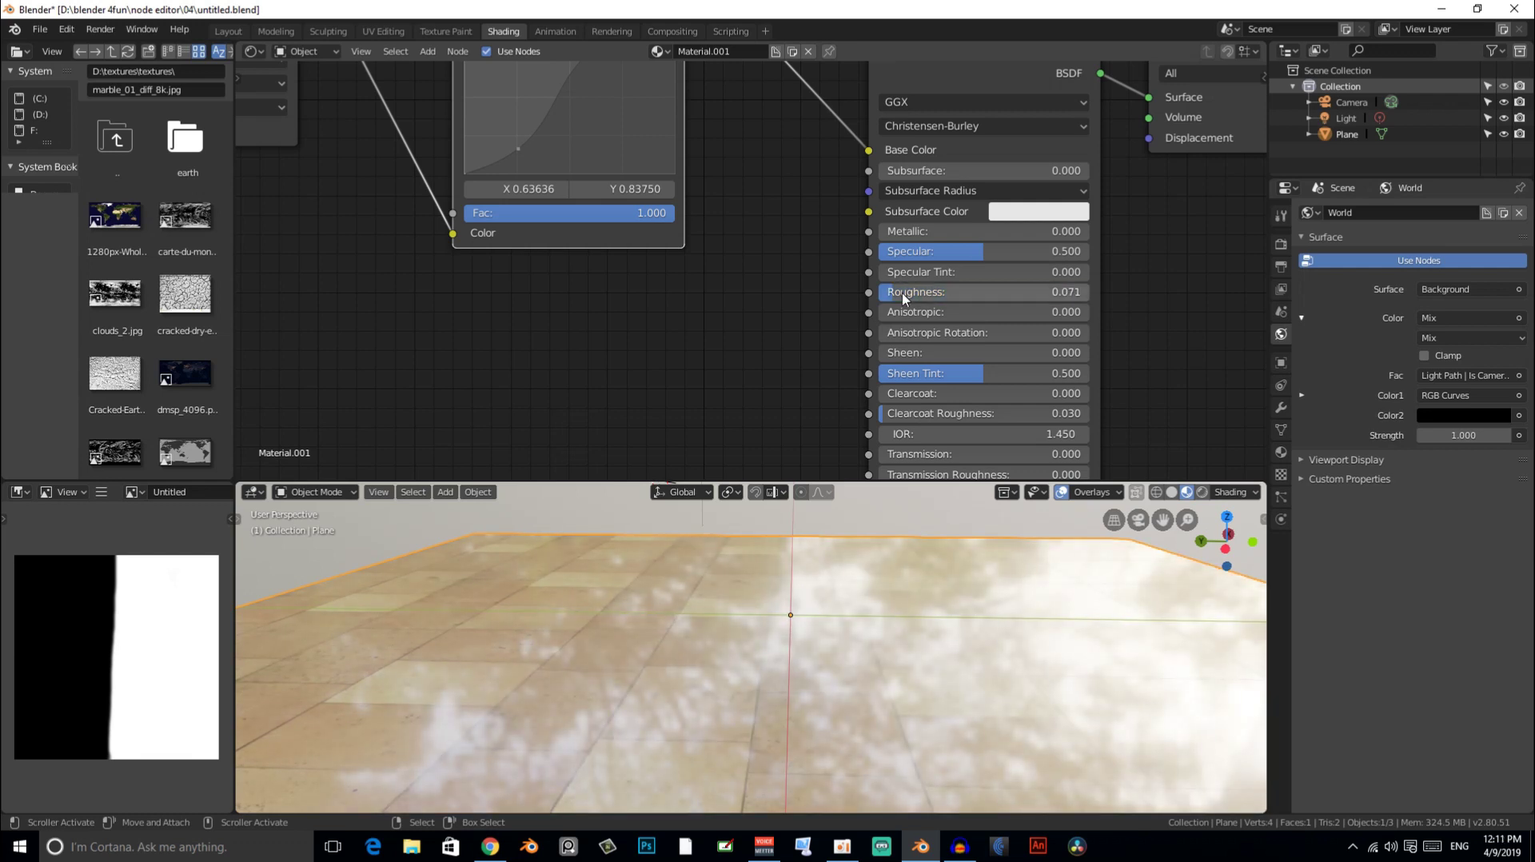
# - Try routing a link into Roughness and cancel, then set Roughness to exactly 0
pyautogui.moveTo(869, 292)
pyautogui.mouseDown()
pyautogui.moveTo(729, 377)
pyautogui.moveTo(750, 314)
pyautogui.mouseUp()
pyautogui.moveTo(869, 292); pyautogui.dragTo(709, 318)
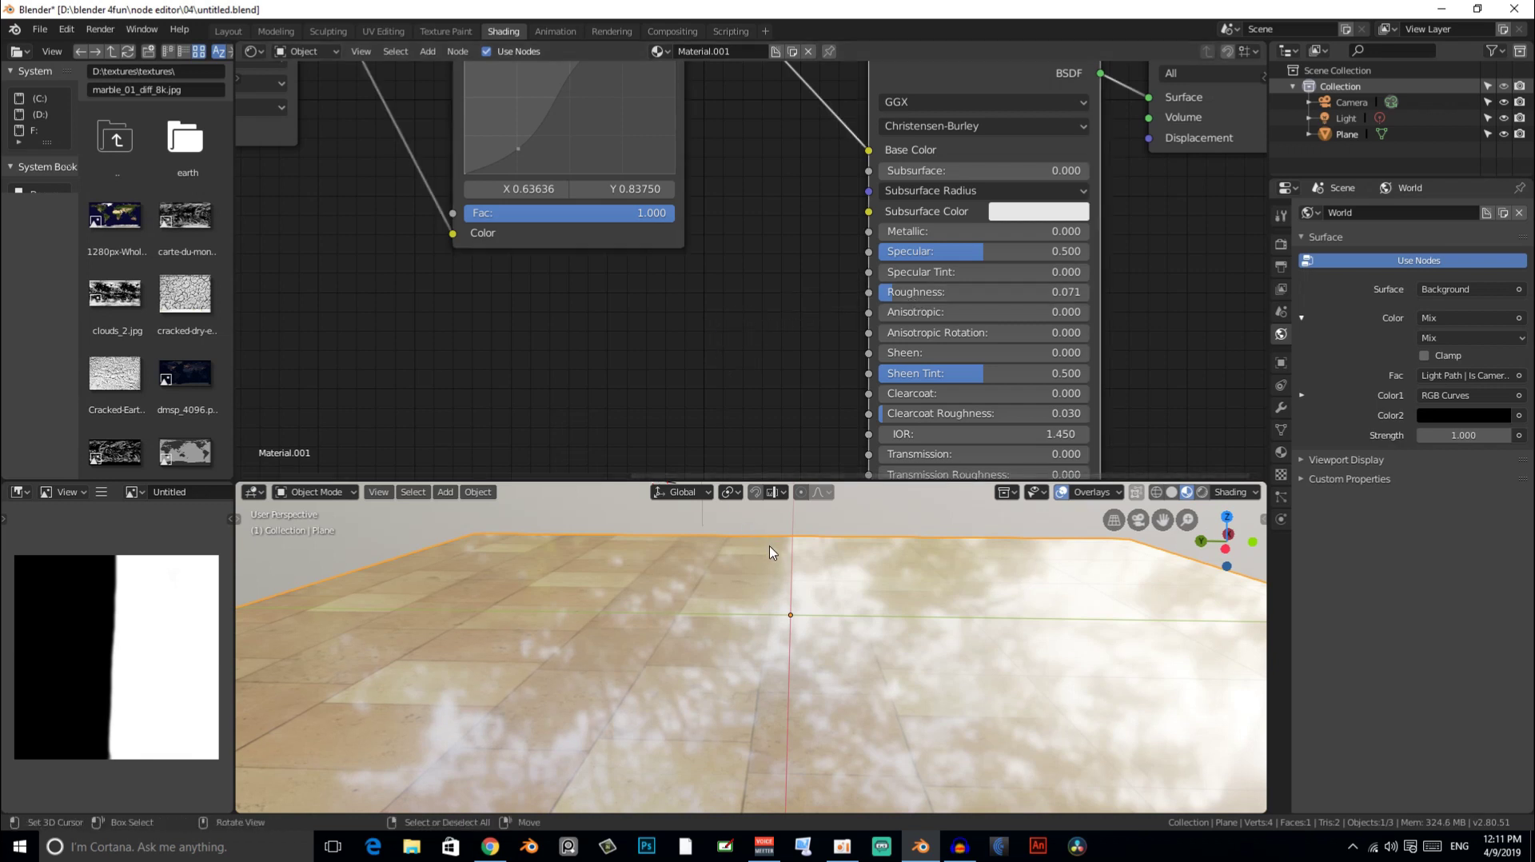
pyautogui.moveTo(770, 550); pyautogui.dragTo(773, 569, button='middle')
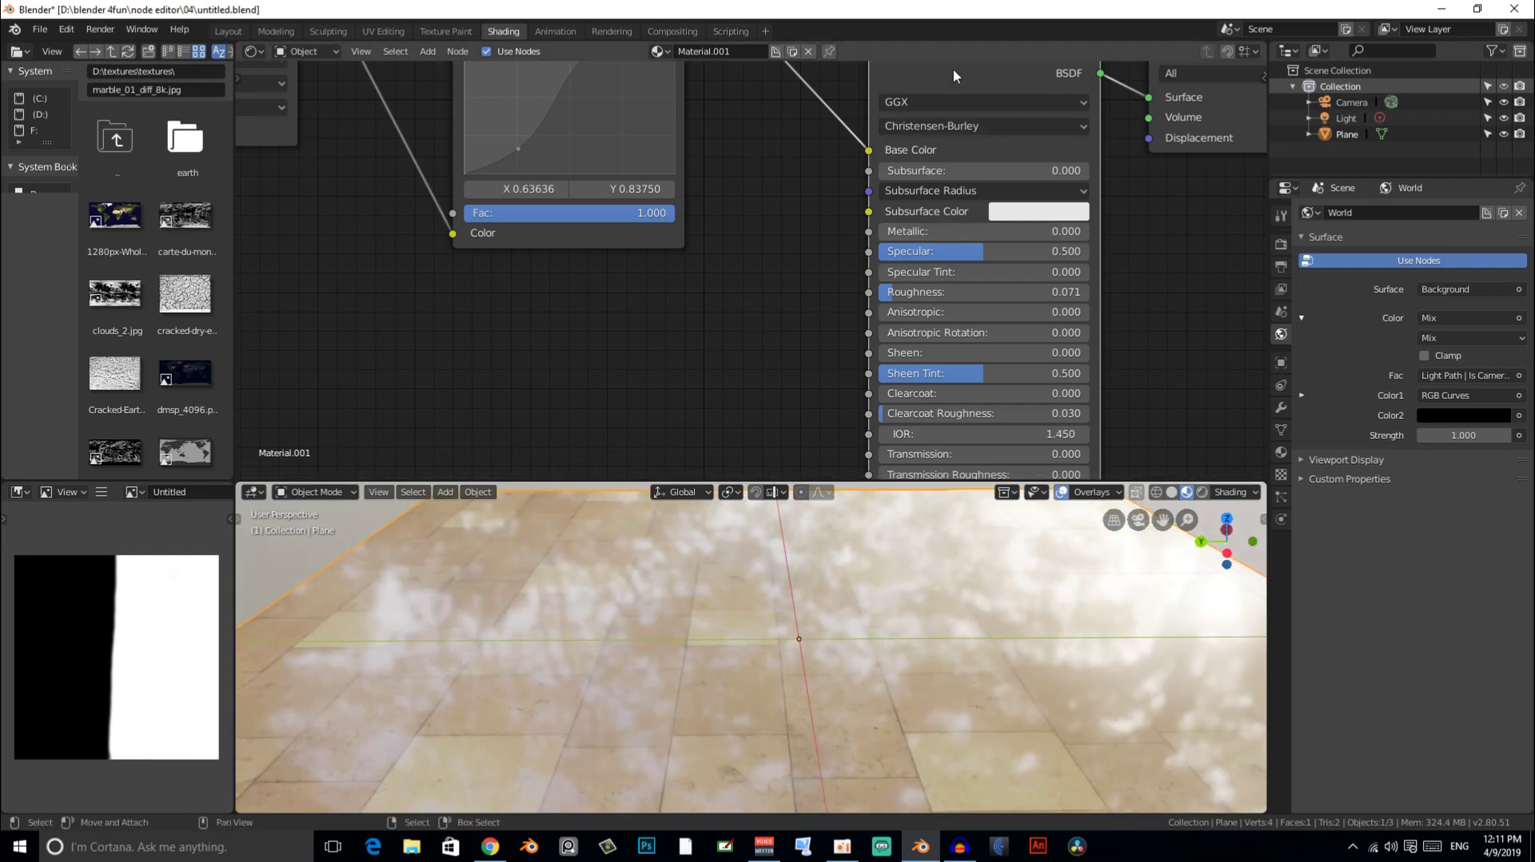
pyautogui.moveTo(907, 288); pyautogui.dragTo(916, 289)
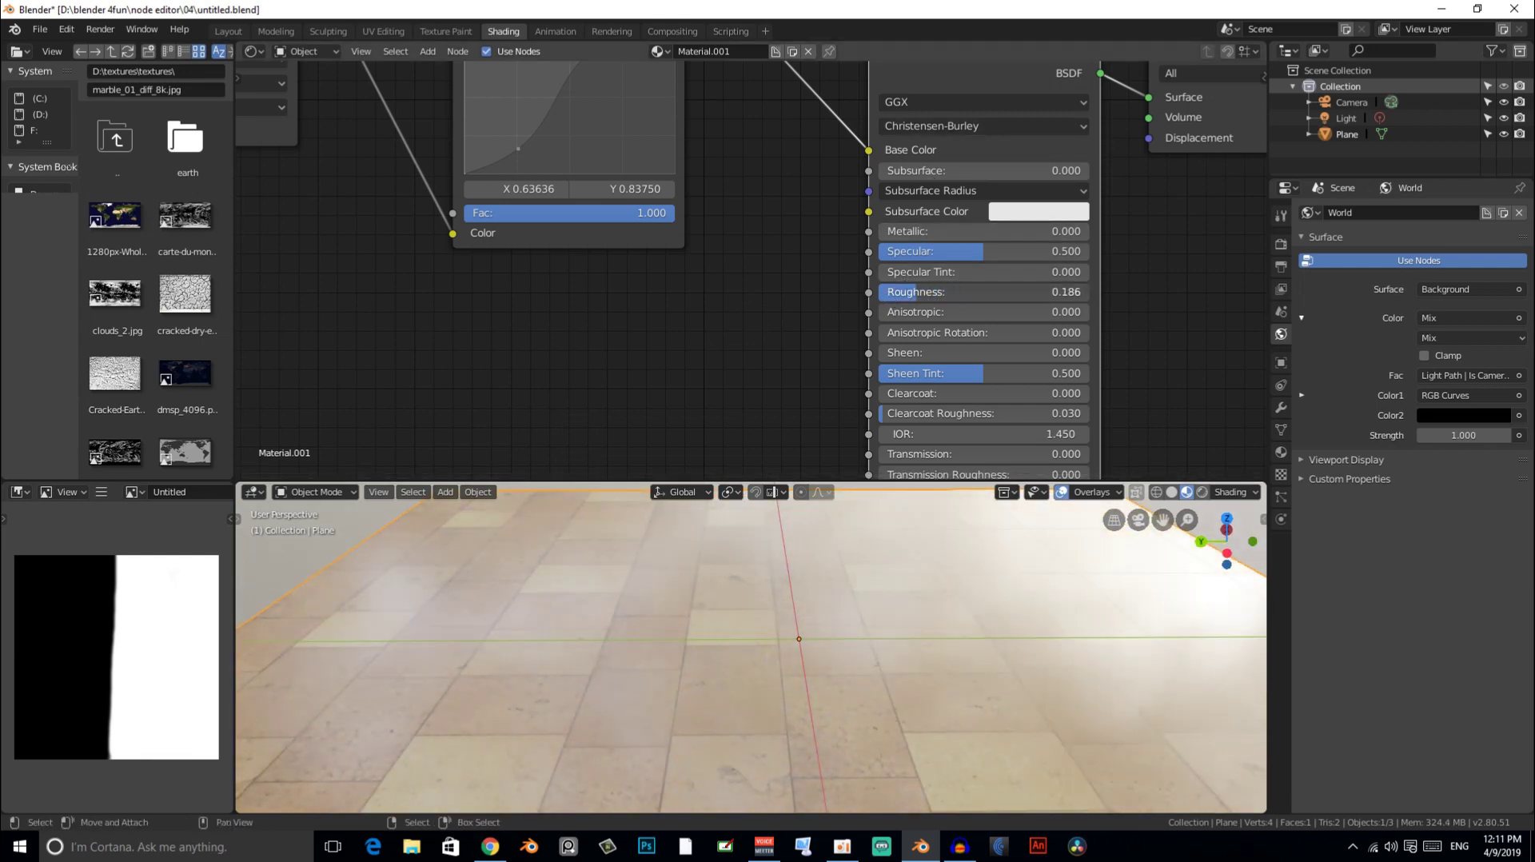
pyautogui.click(889, 294)
pyautogui.write('0')
pyautogui.press('Return')
# - Compare roughness 1.000 and 0.000 in top and perspective views, then set Roughness to 1
pyautogui.moveTo(889, 299)
pyautogui.mouseDown()
pyautogui.moveTo(1088, 295)
pyautogui.moveTo(991, 292)
pyautogui.mouseUp()
pyautogui.press('KP_7')
pyautogui.scroll(-5, 953, 716)
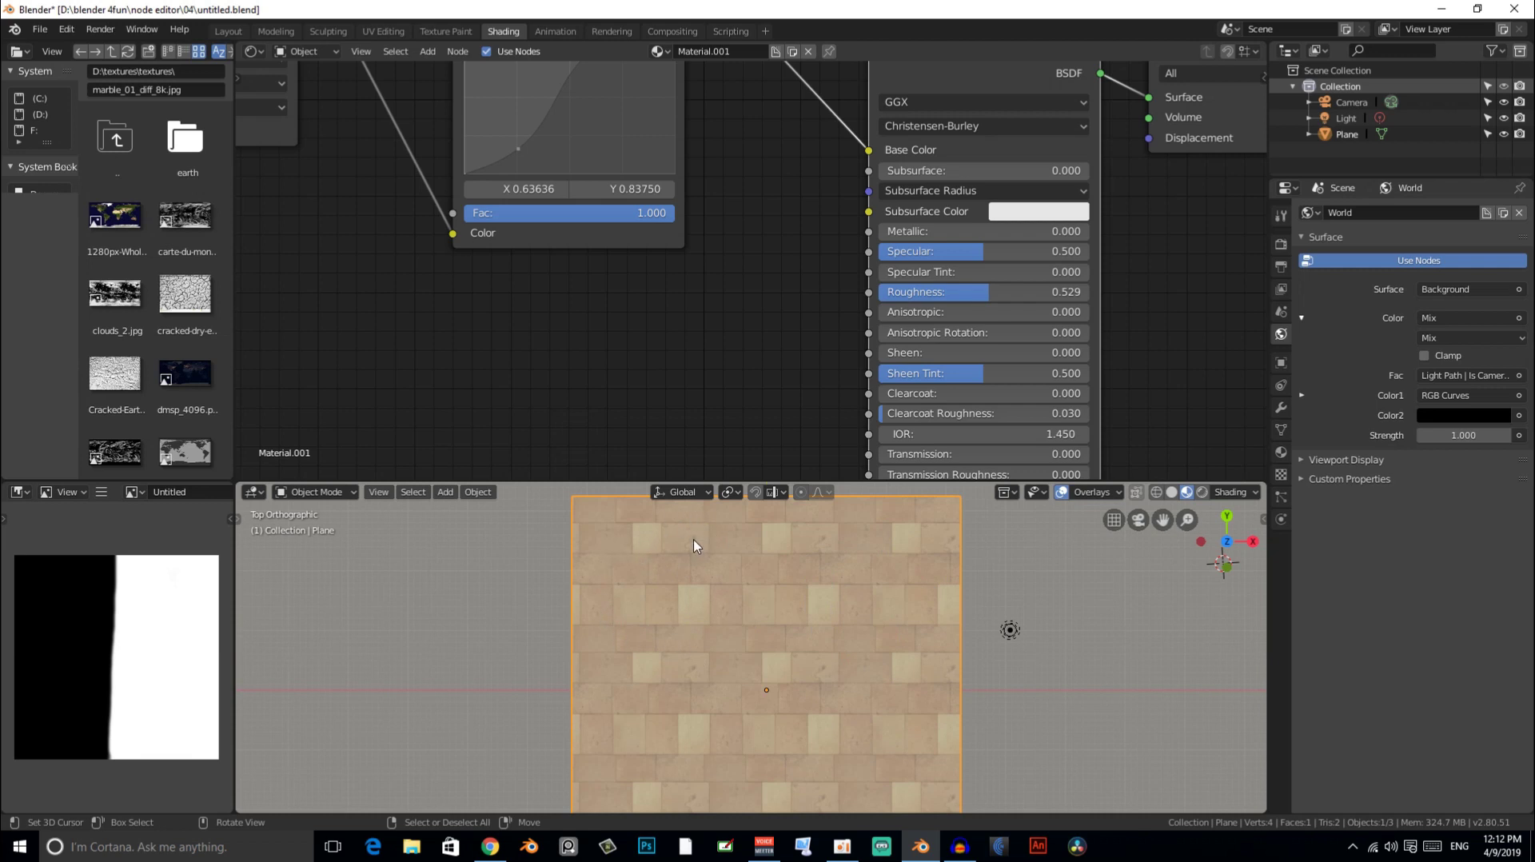
pyautogui.moveTo(903, 296); pyautogui.dragTo(800, 296)
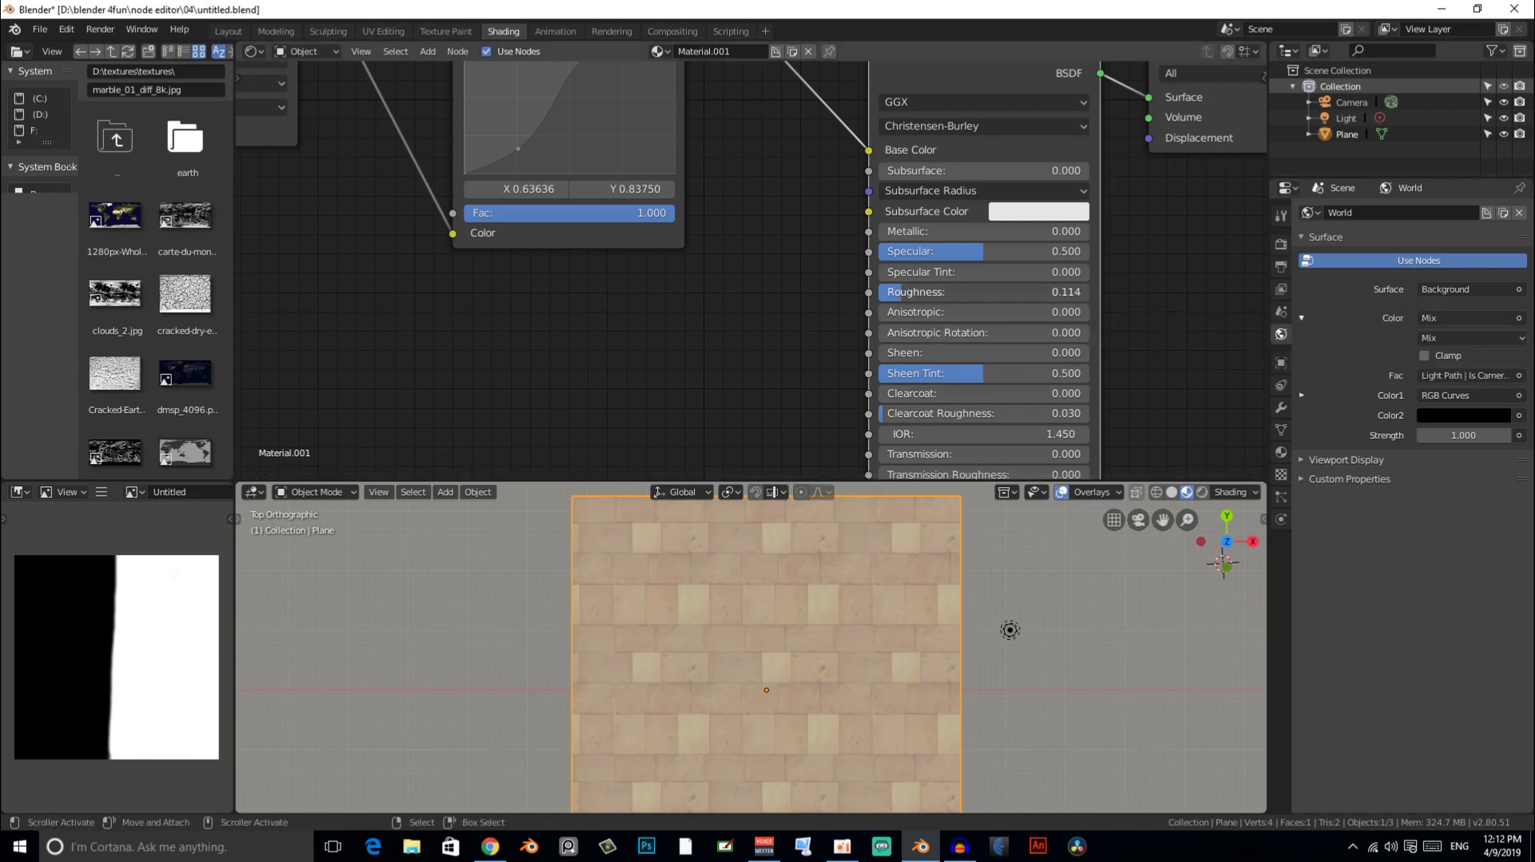
pyautogui.moveTo(825, 697); pyautogui.dragTo(822, 545, button='middle')
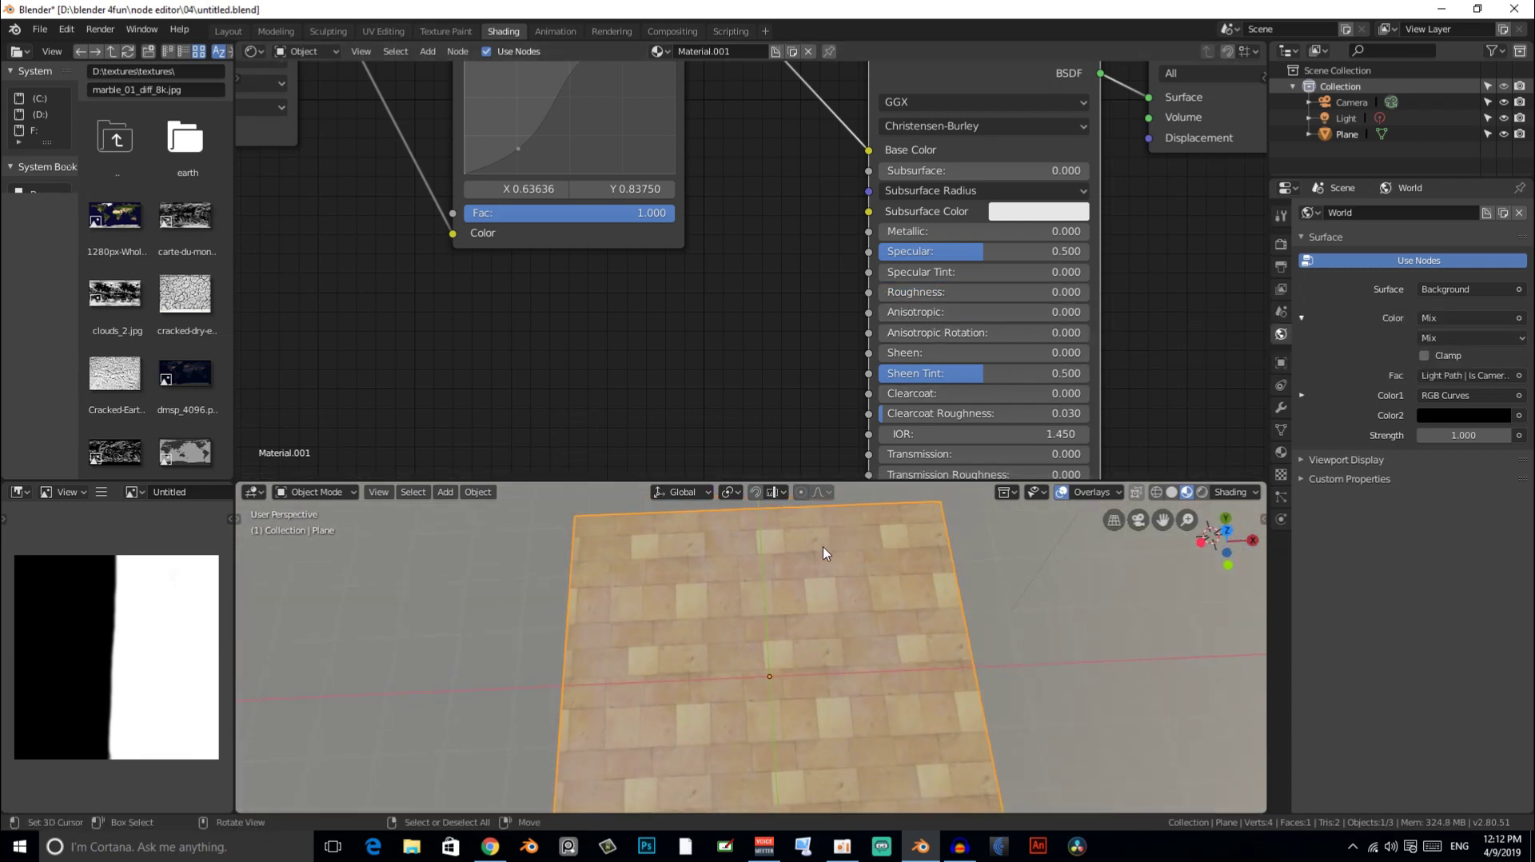
pyautogui.click(903, 293)
pyautogui.write('1')
pyautogui.press('Return')
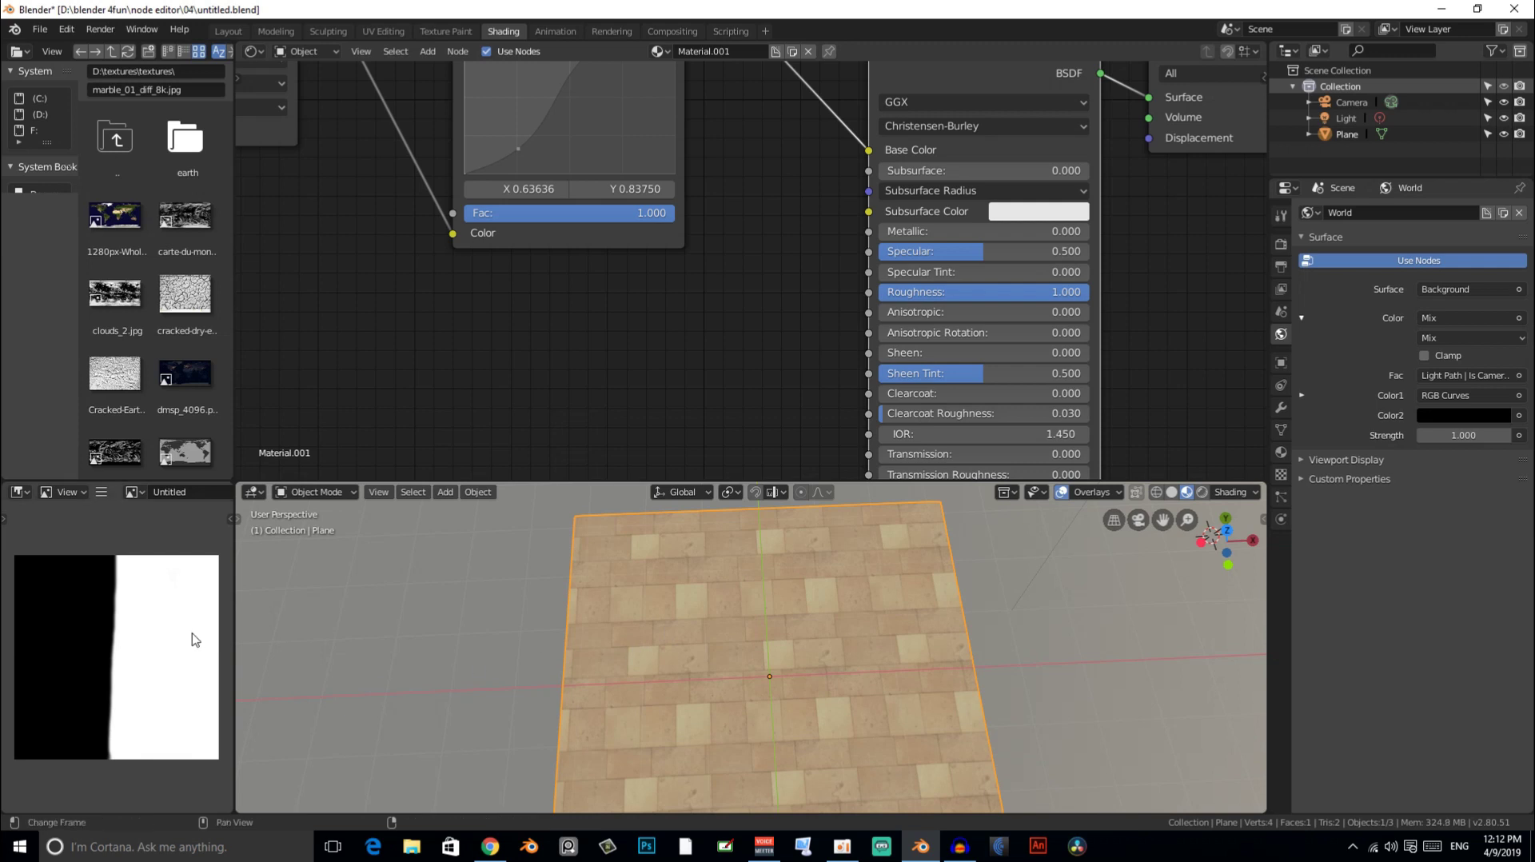
# - Zoom and pan the node editor to bring the whole material node chain into view
pyautogui.scroll(1, 192, 642)
pyautogui.scroll(1, 187, 644)
pyautogui.scroll(-1, 185, 644)
pyautogui.scroll(-1, 185, 644)
pyautogui.scroll(-2, 416, 376)
pyautogui.scroll(-1, 440, 328)
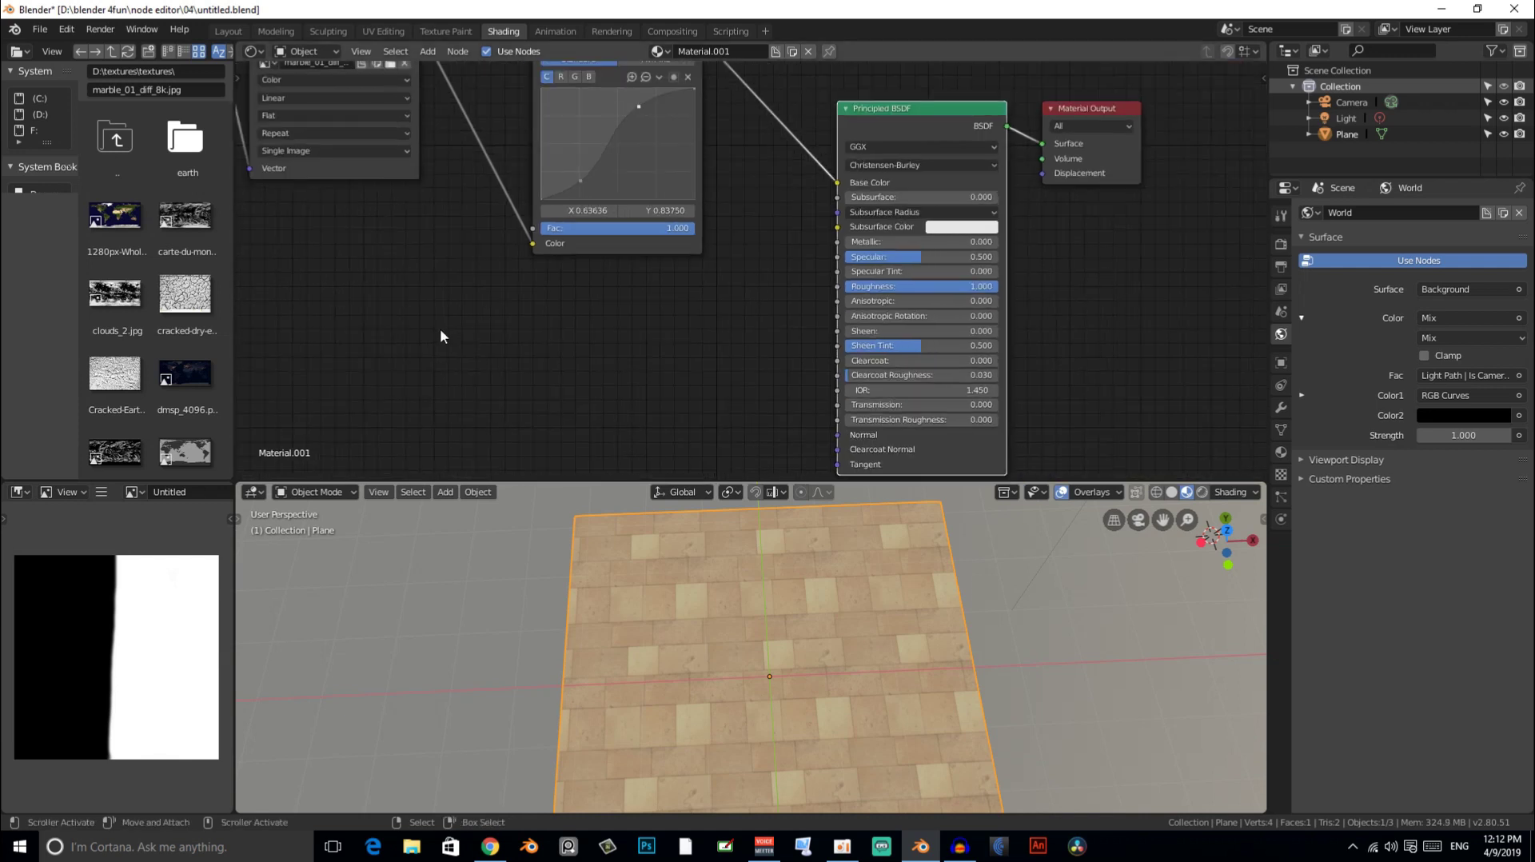
pyautogui.scroll(-1, 434, 327)
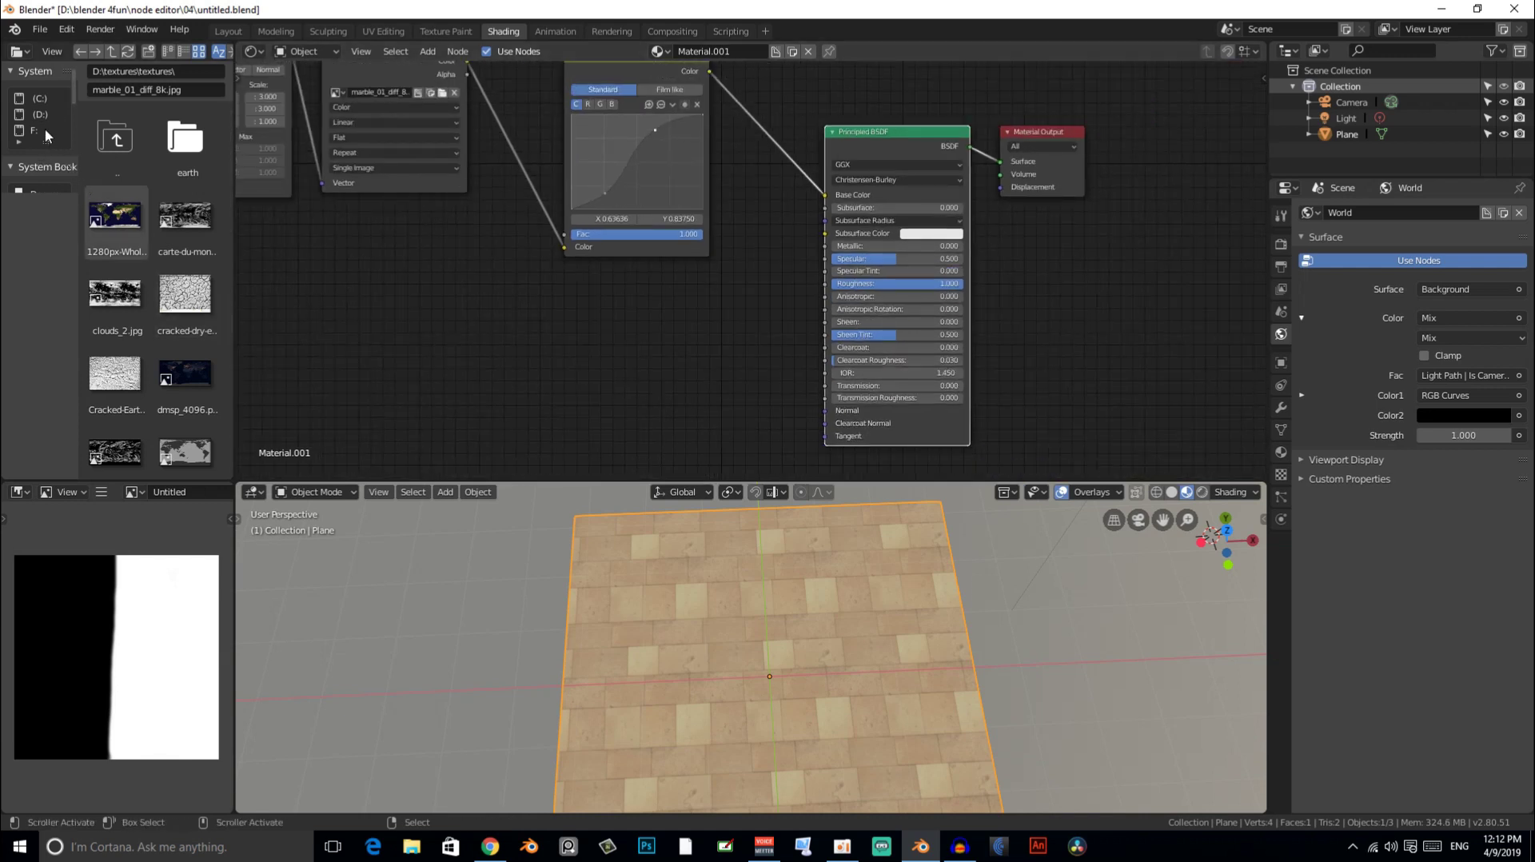
pyautogui.scroll(-1, 391, 318)
pyautogui.scroll(-2, 391, 318)
pyautogui.moveTo(475, 318); pyautogui.dragTo(579, 352, button='middle')
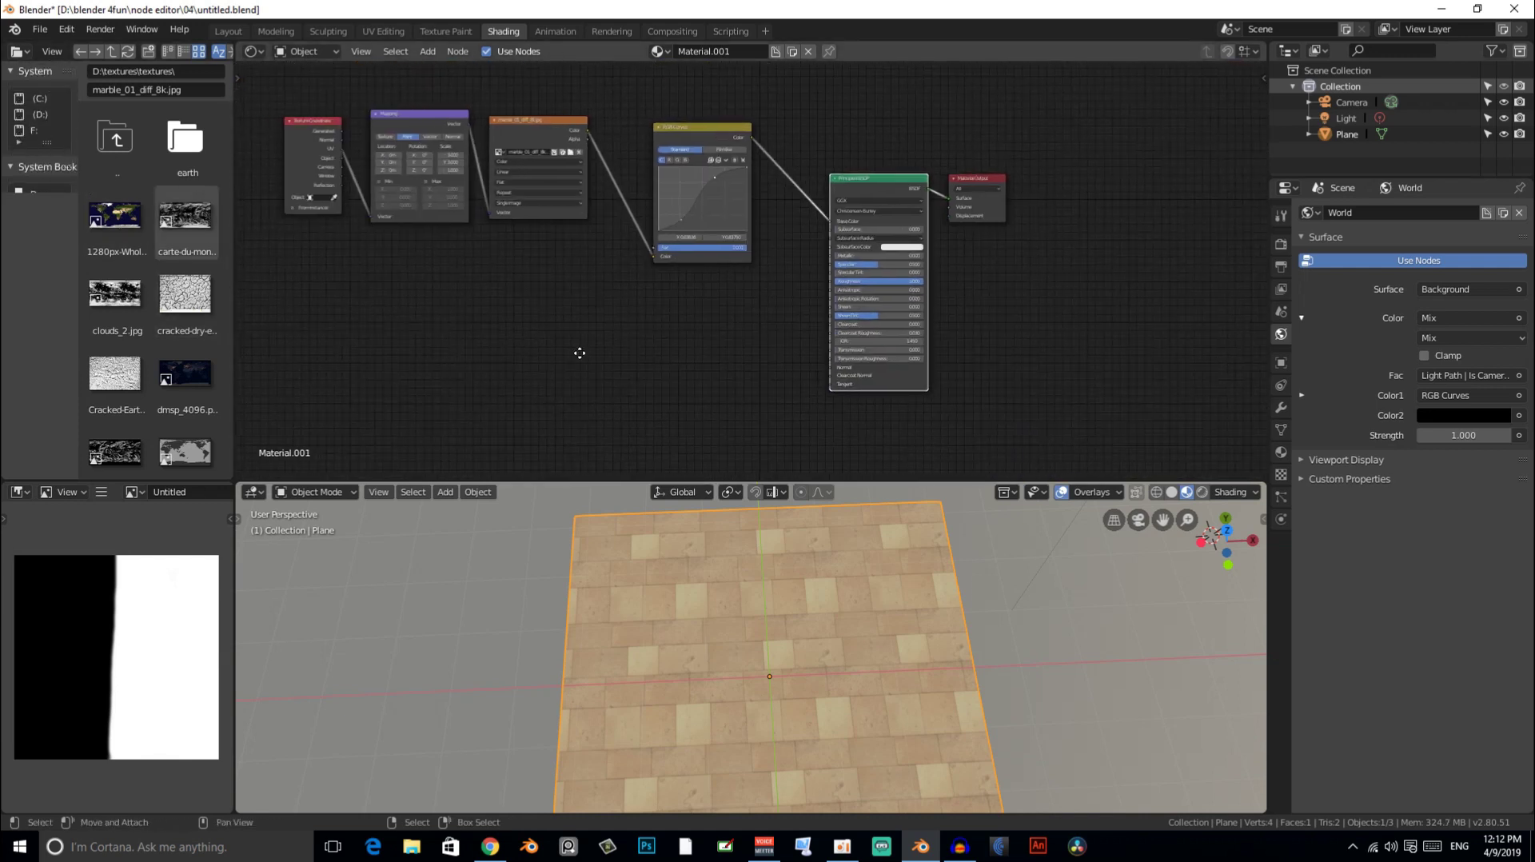
pyautogui.scroll(1, 580, 352)
pyautogui.scroll(2, 580, 353)
# - Add an Image Texture node below the existing nodes and bring up its image file browser
pyautogui.hotkey('shift', 'a')
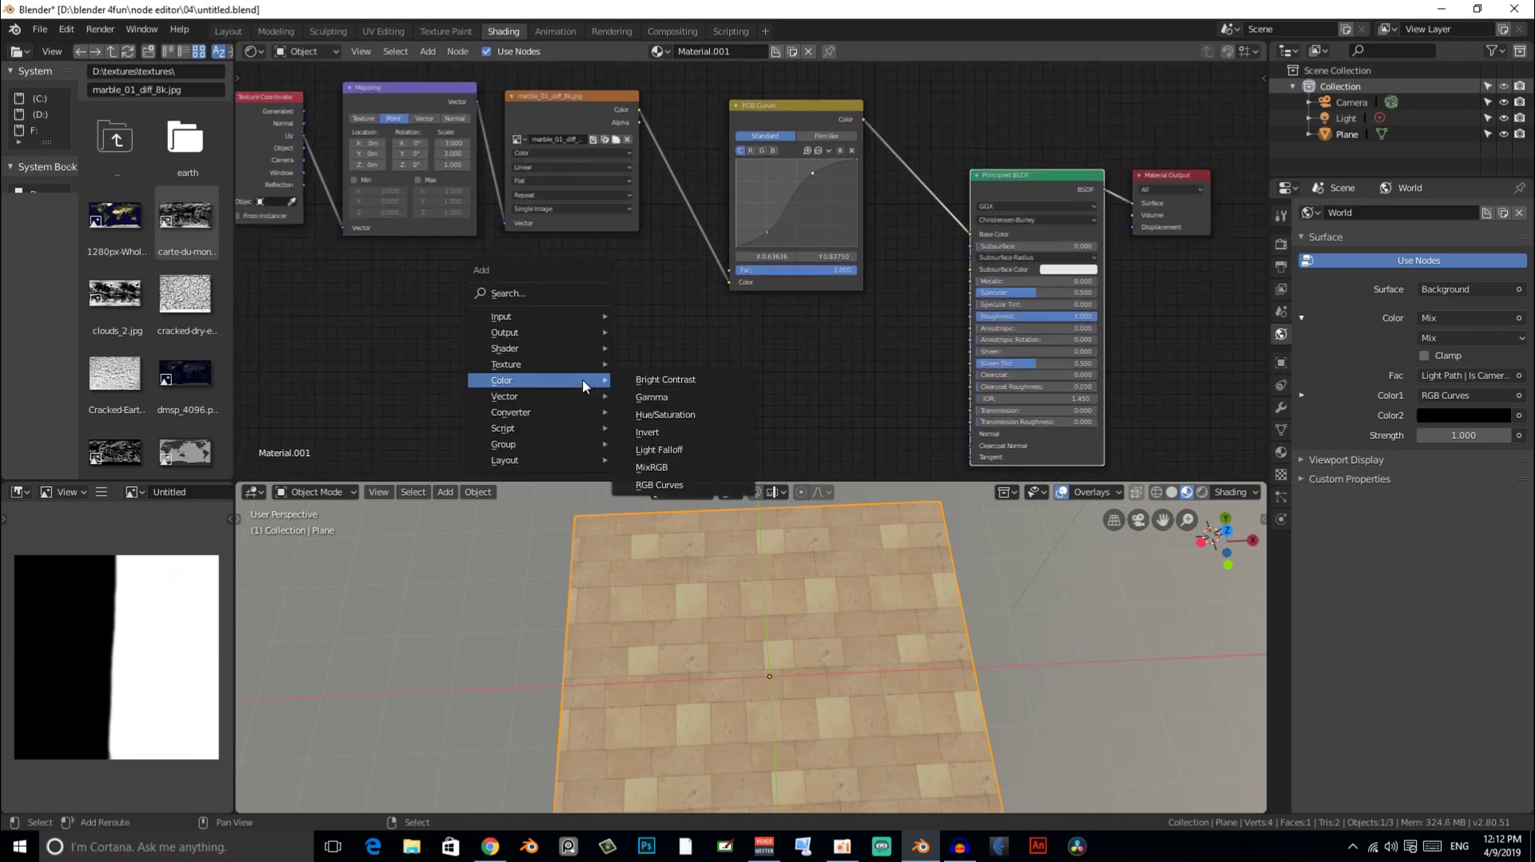
pyautogui.moveTo(537, 363)
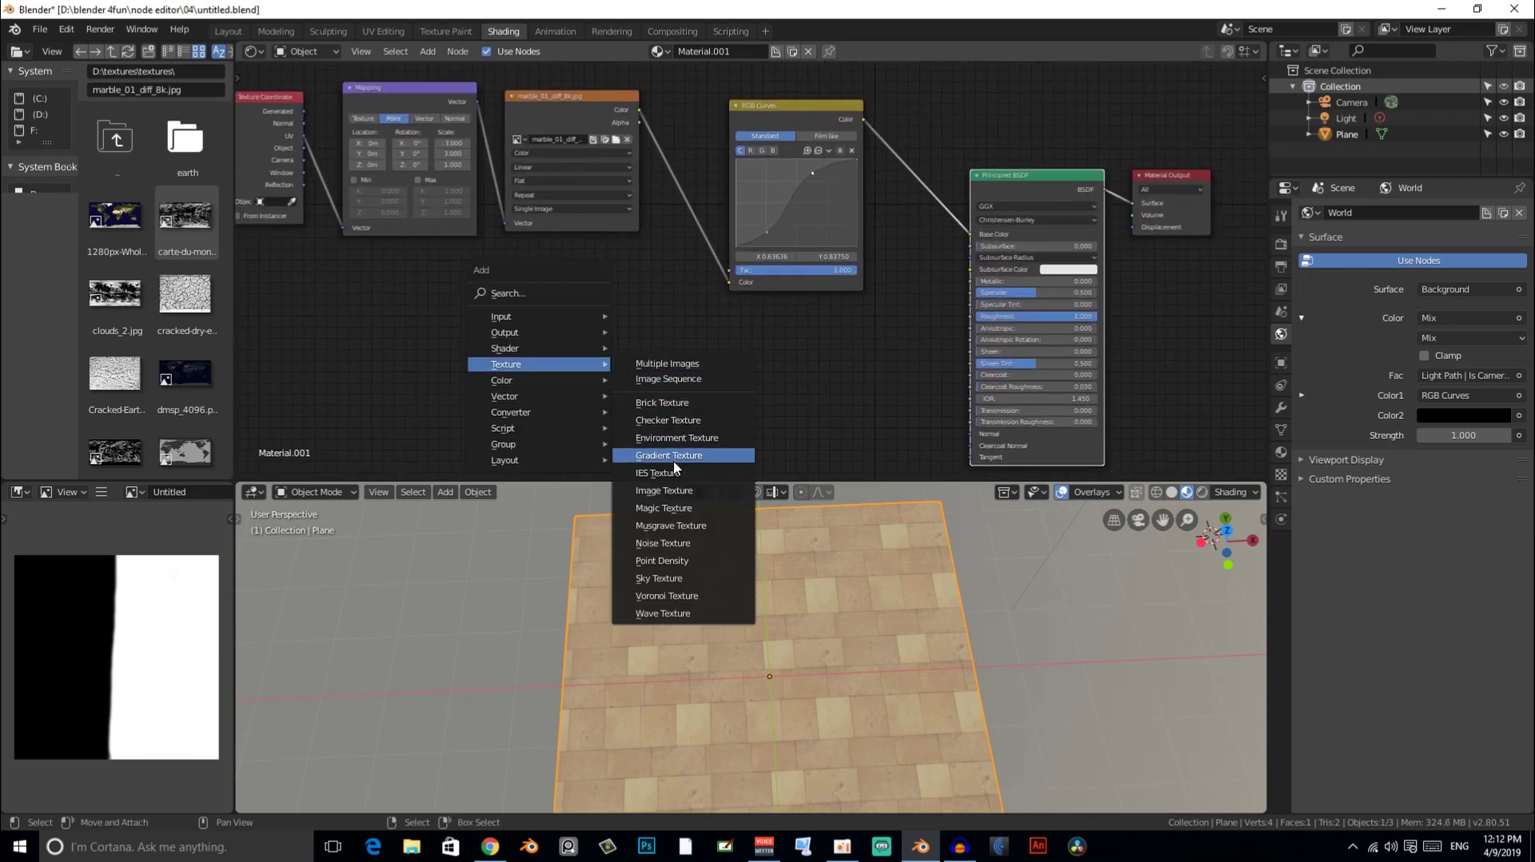
pyautogui.click(664, 490)
pyautogui.click(615, 356)
pyautogui.scroll(2, 616, 356)
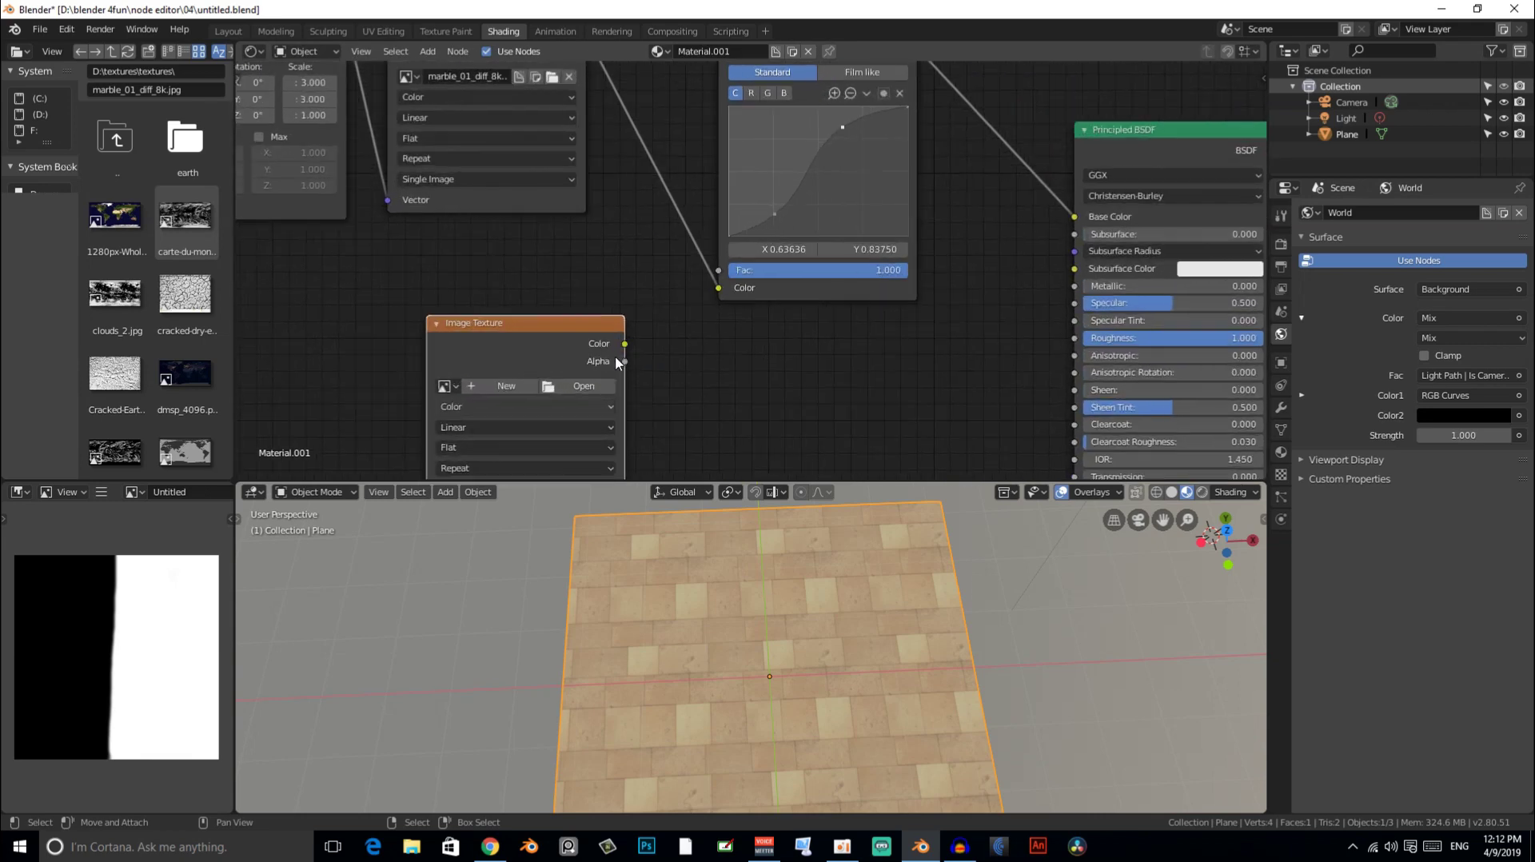
pyautogui.click(579, 386)
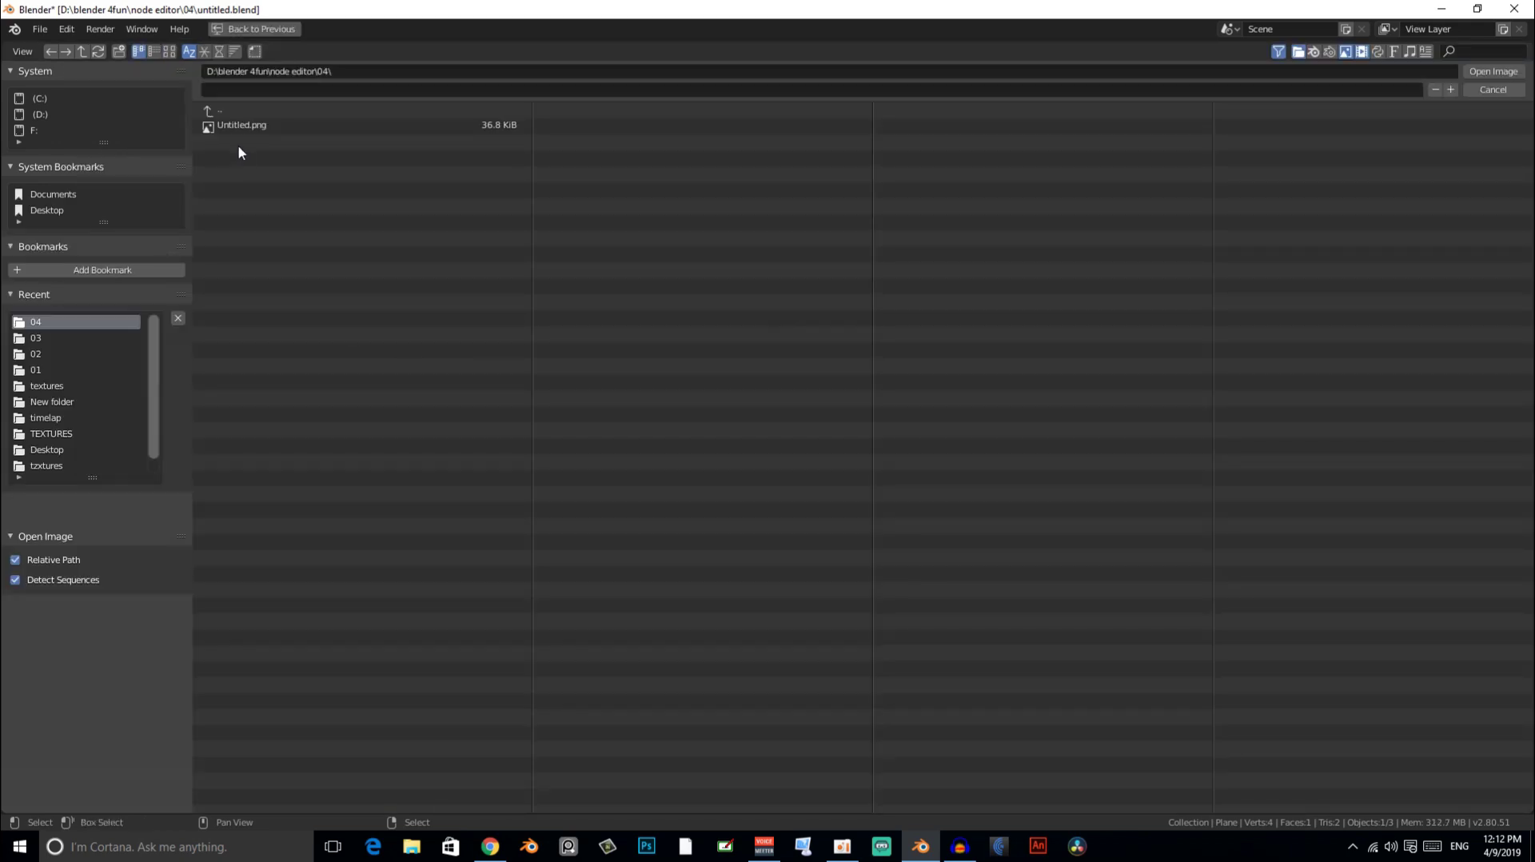
# - Choose Untitled.png in the file browser and load it into the Image Texture node
pyautogui.click(240, 125)
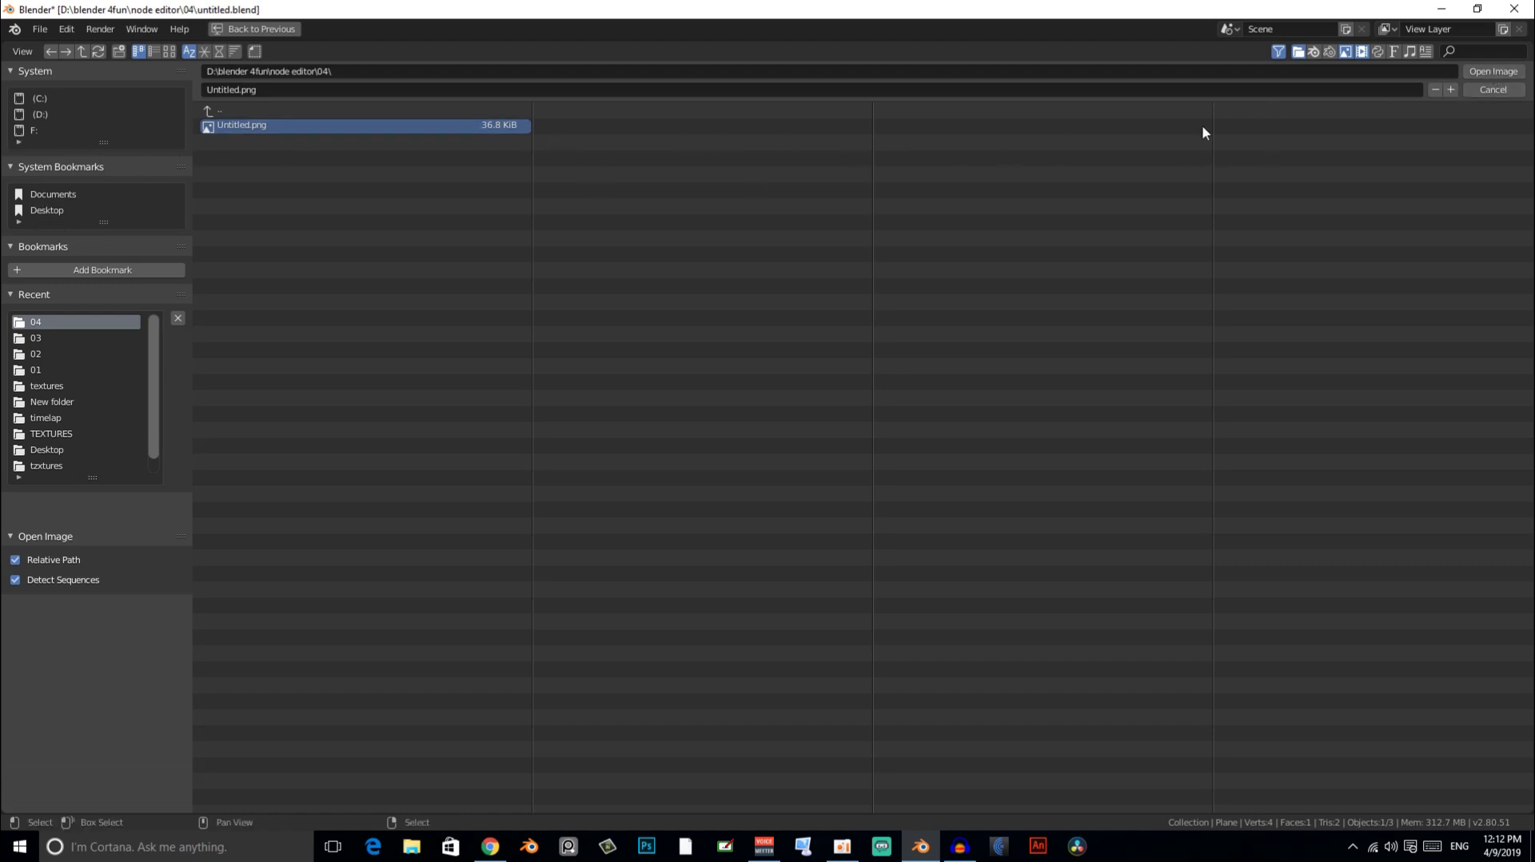
pyautogui.click(1479, 76)
pyautogui.scroll(-2, 745, 112)
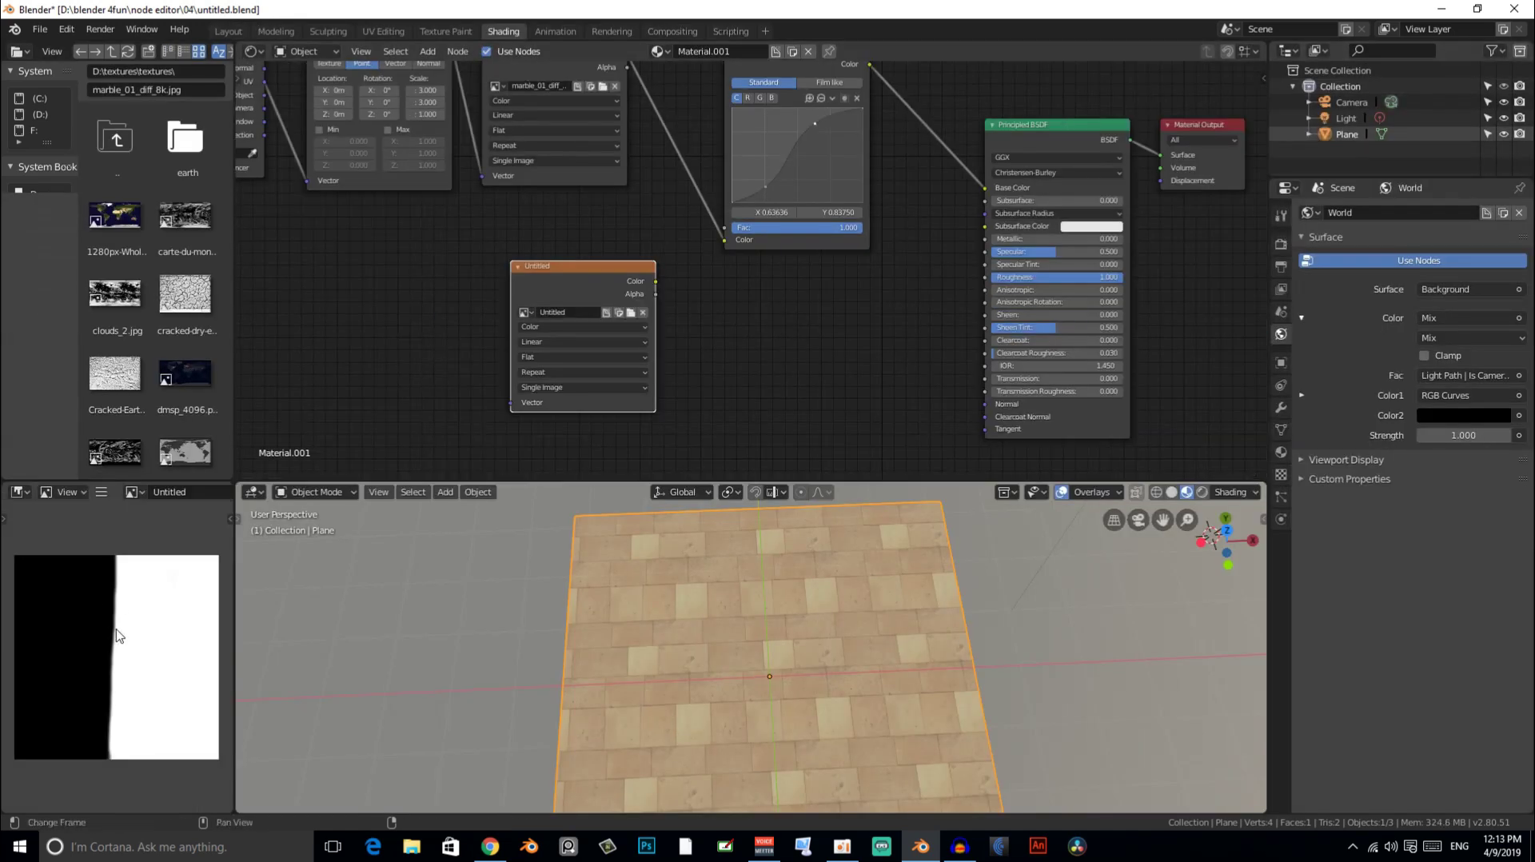
pyautogui.keyDown('ctrl'); pyautogui.keyDown('shift'); pyautogui.click(603, 272); pyautogui.keyUp('shift'); pyautogui.keyUp('ctrl')
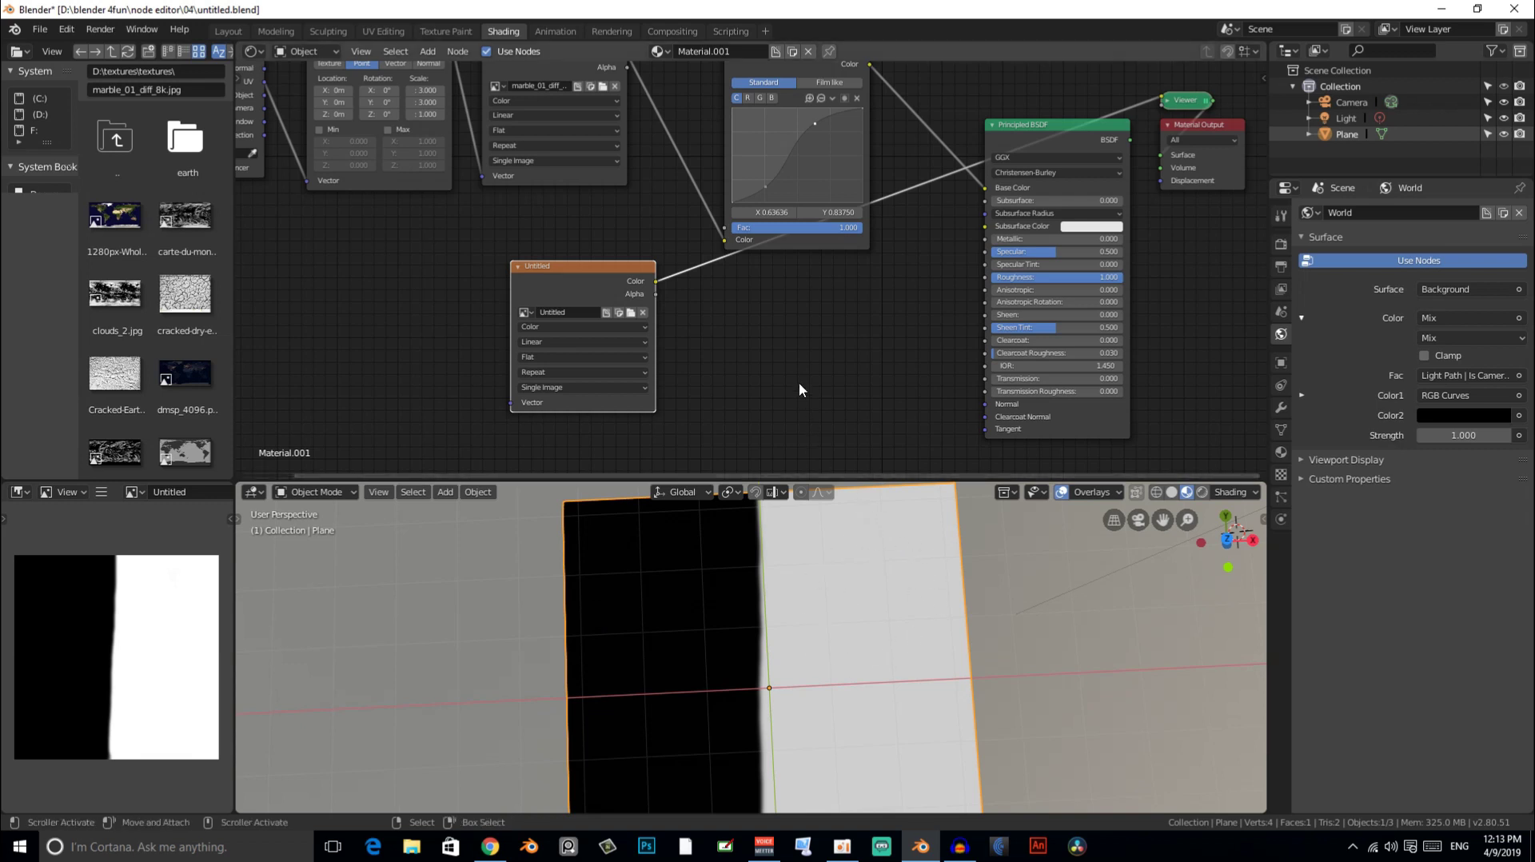
pyautogui.moveTo(798, 383); pyautogui.dragTo(719, 402, button='middle')
pyautogui.keyDown('ctrl'); pyautogui.keyDown('shift'); pyautogui.click(983, 149); pyautogui.keyUp('shift'); pyautogui.keyUp('ctrl')
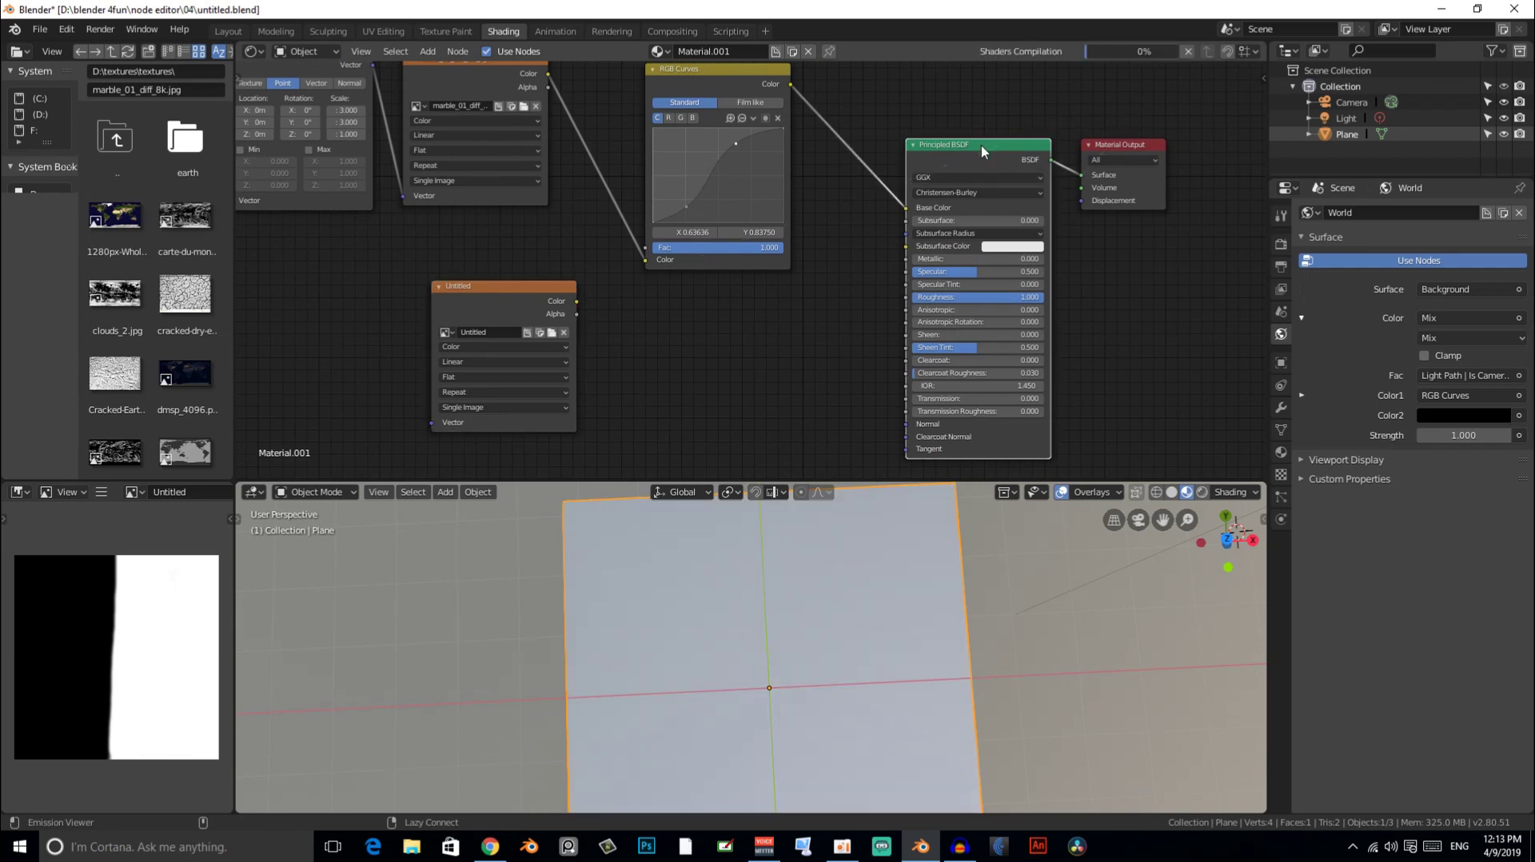
pyautogui.scroll(2, 559, 314)
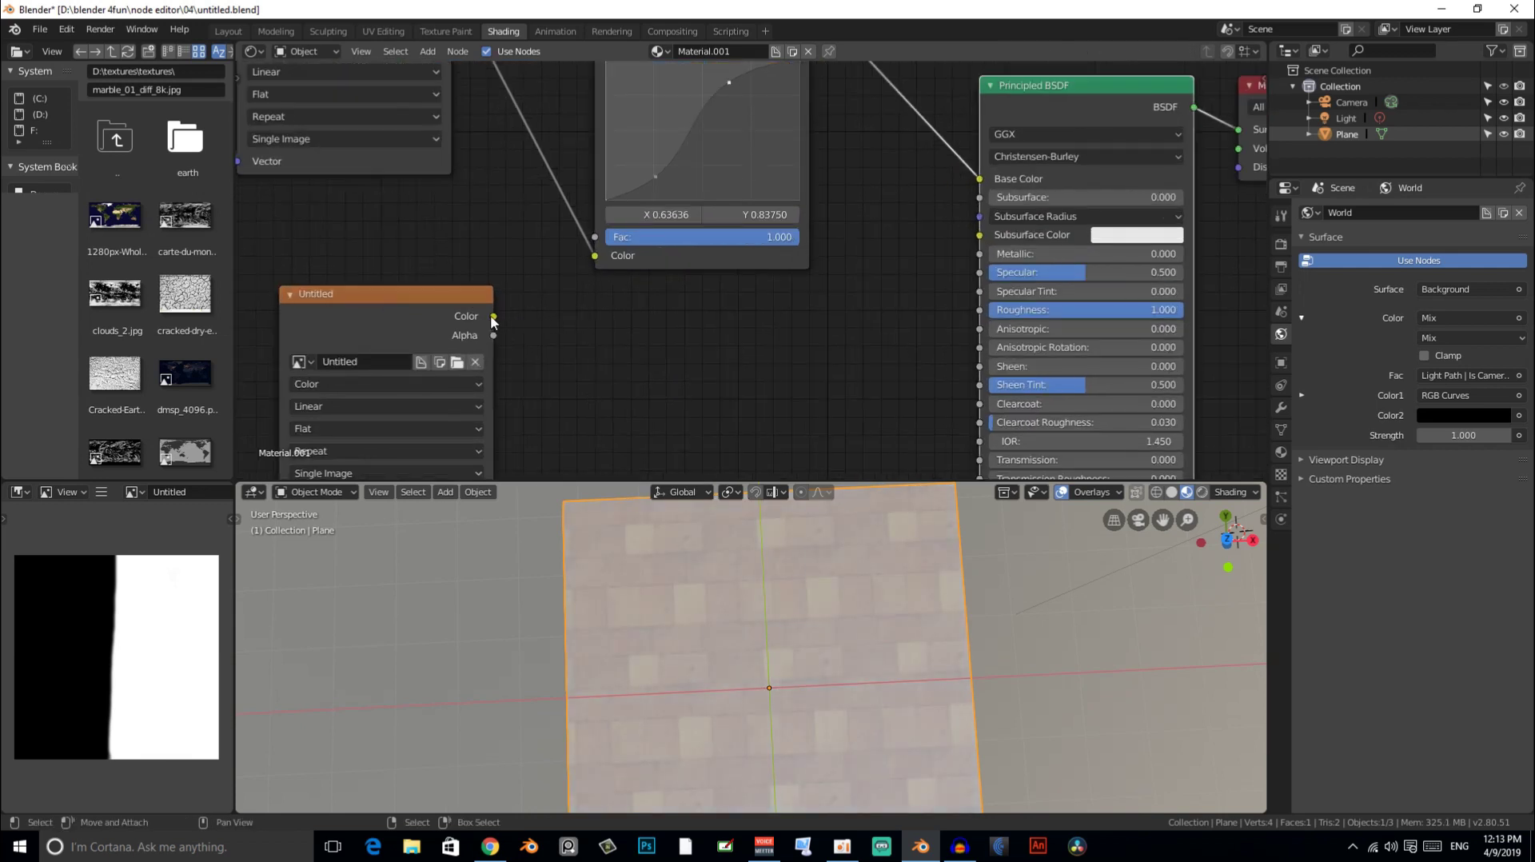
# - Link the Untitled mask's Color output to Principled BSDF Roughness and reframe the nodes
pyautogui.moveTo(493, 315); pyautogui.dragTo(979, 310)
pyautogui.moveTo(640, 680); pyautogui.dragTo(639, 617, button='middle')
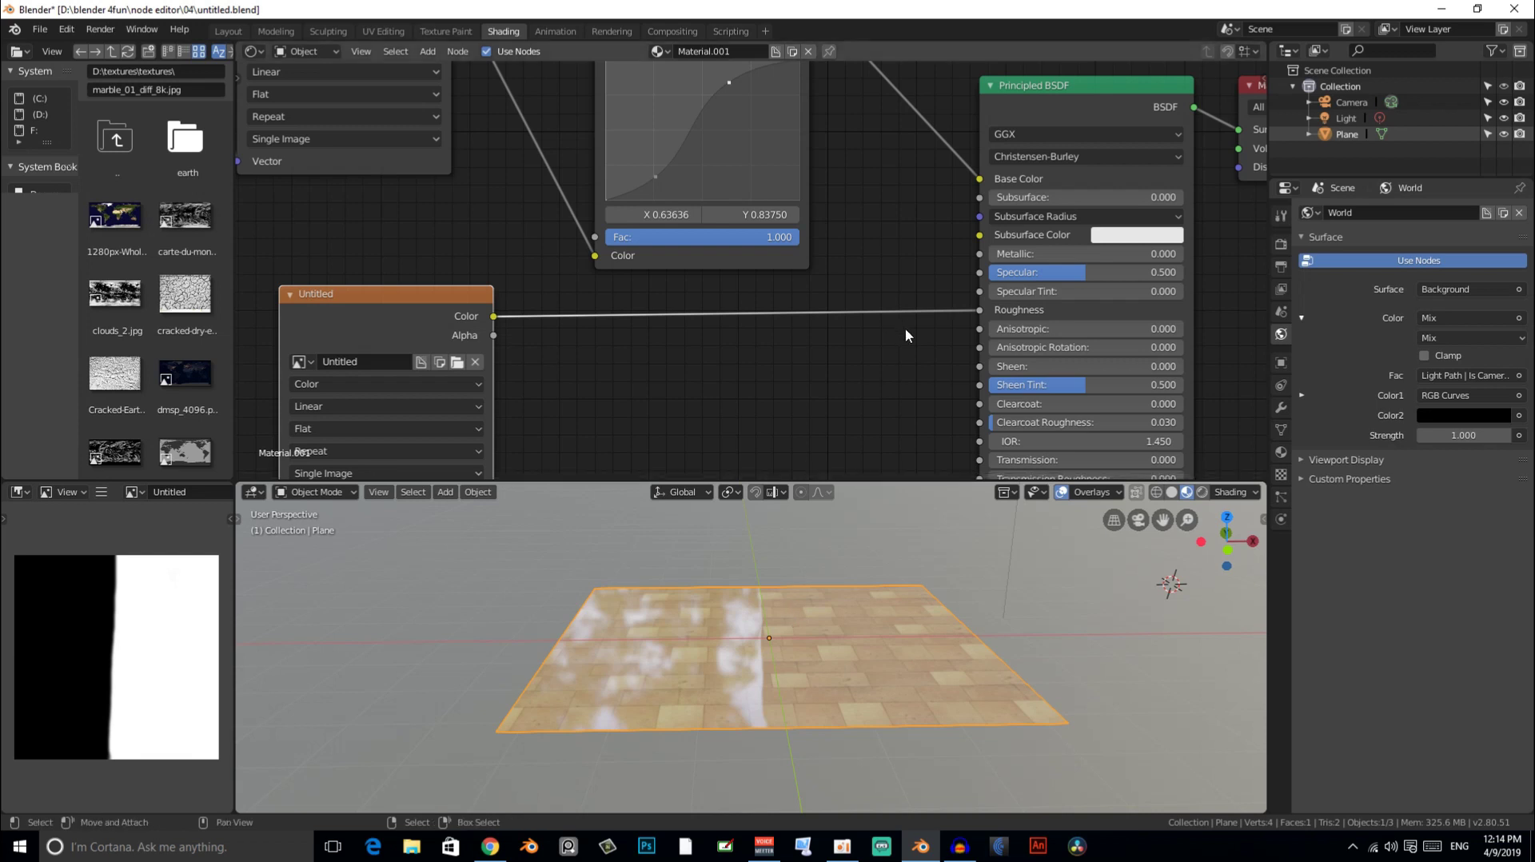
pyautogui.moveTo(966, 368); pyautogui.dragTo(904, 286, button='middle')
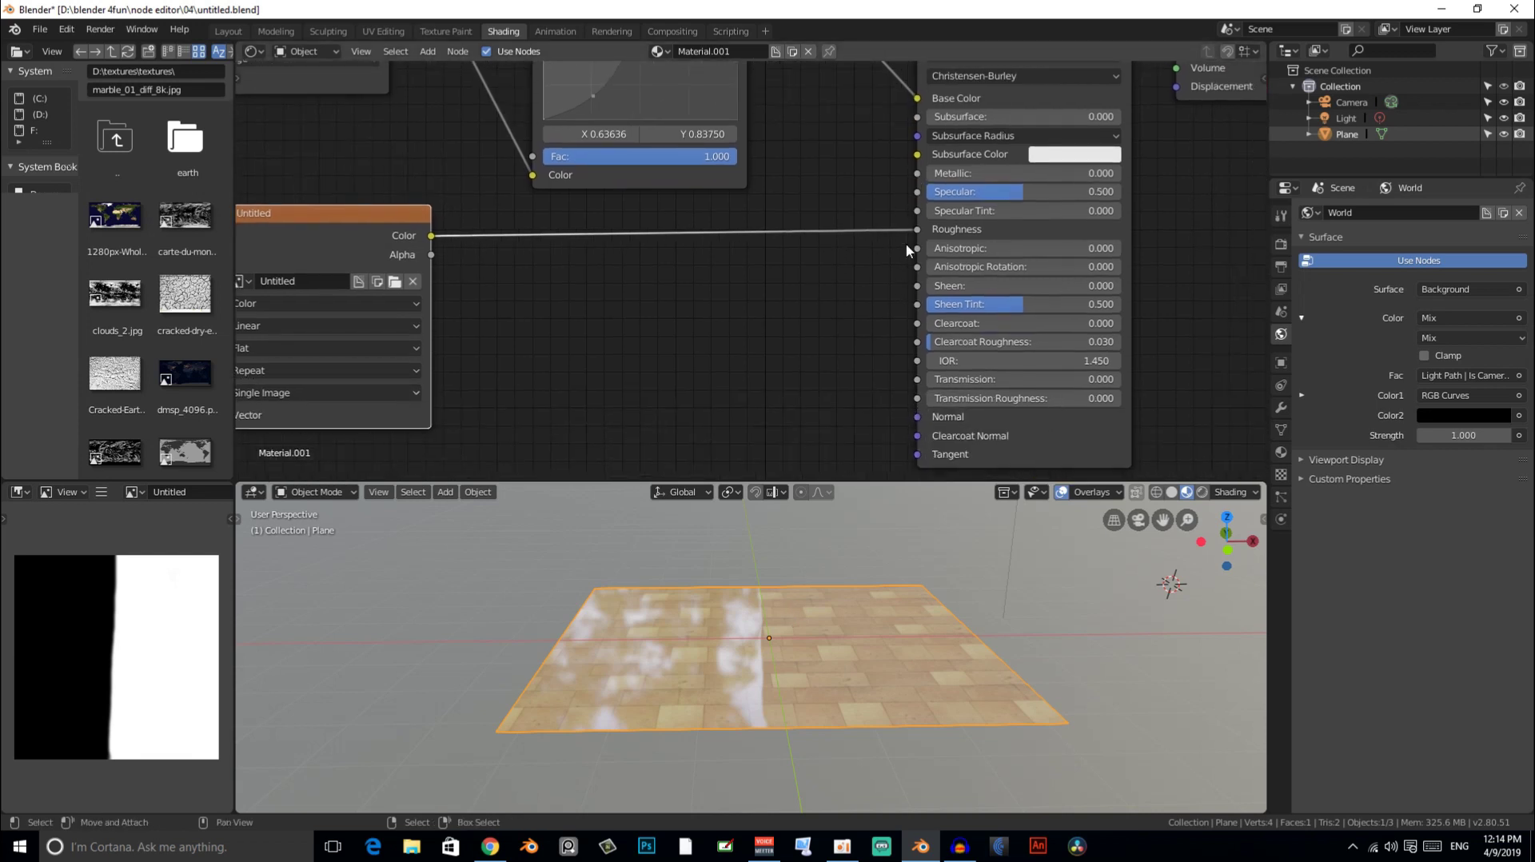
pyautogui.moveTo(926, 197); pyautogui.dragTo(893, 314, button='middle')
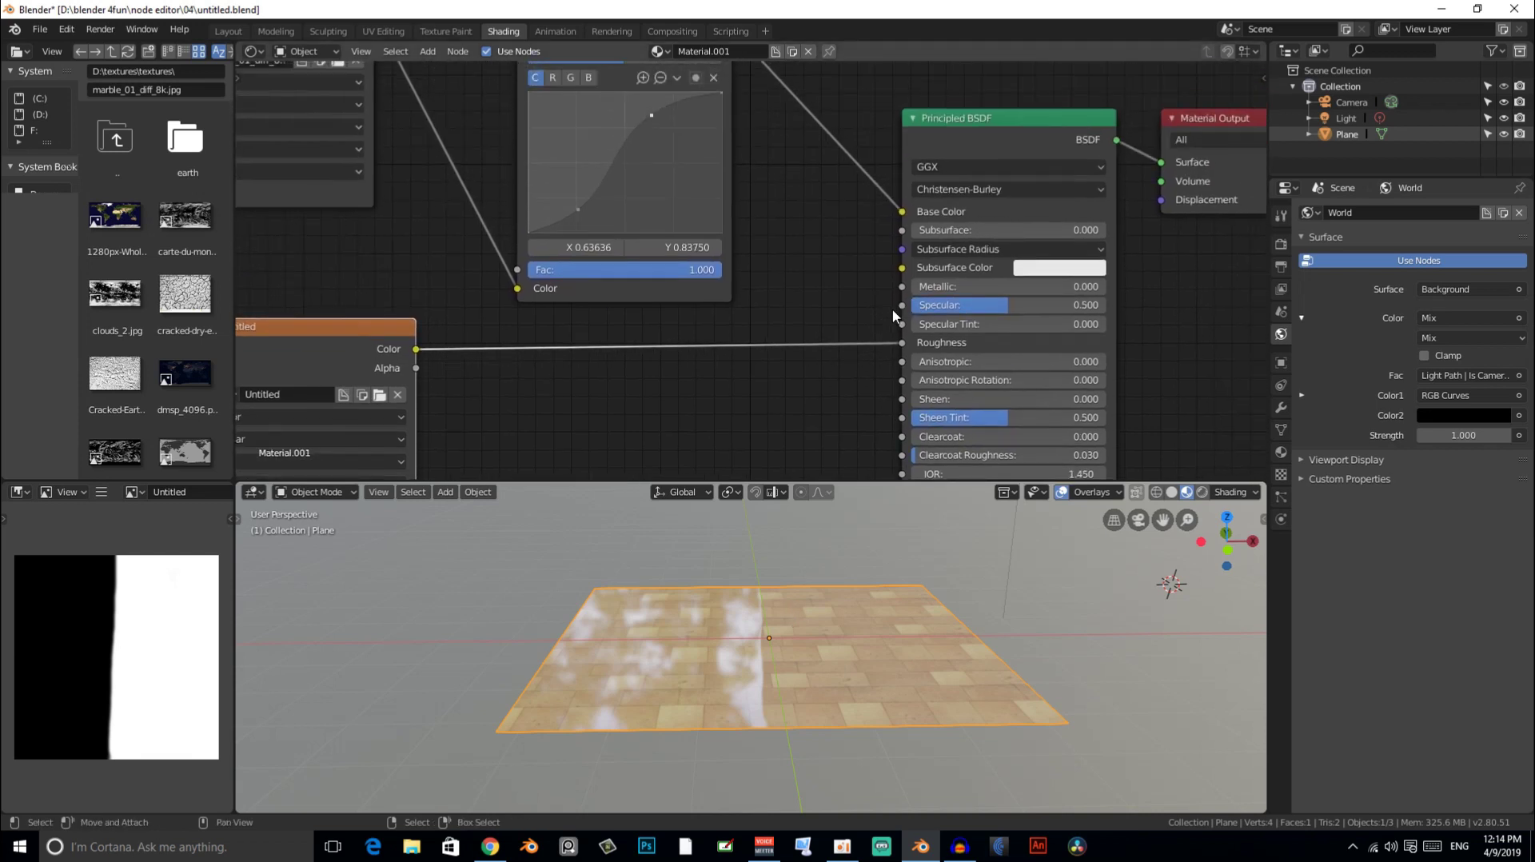